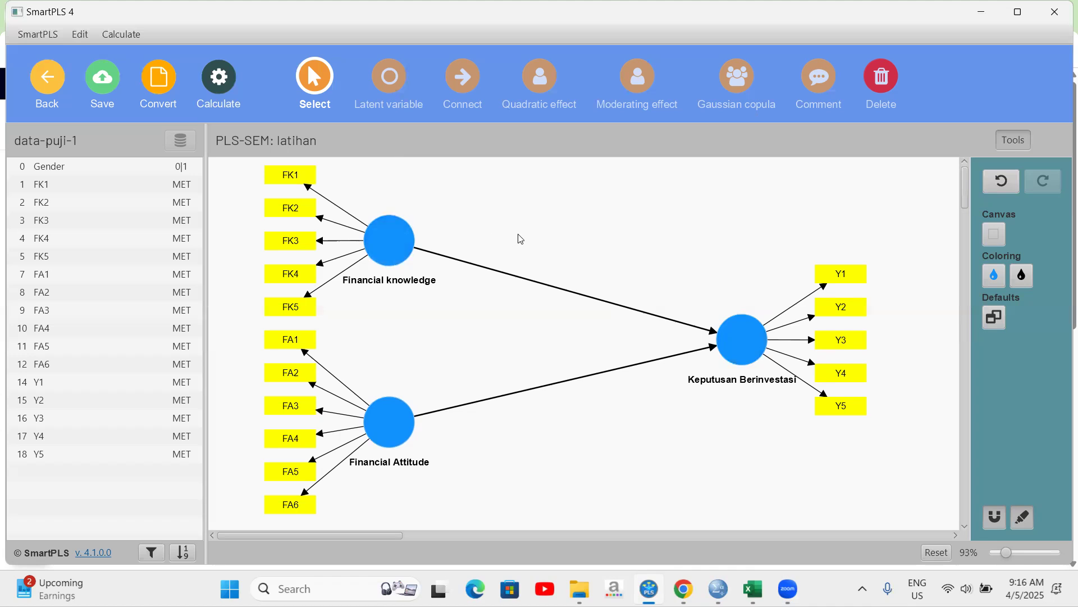
- Run the PLS-SEM algorithm on the latihan model with the Path weighting scheme, standardized results and default initial weights, opening the report
click(220, 84)
click(301, 121)
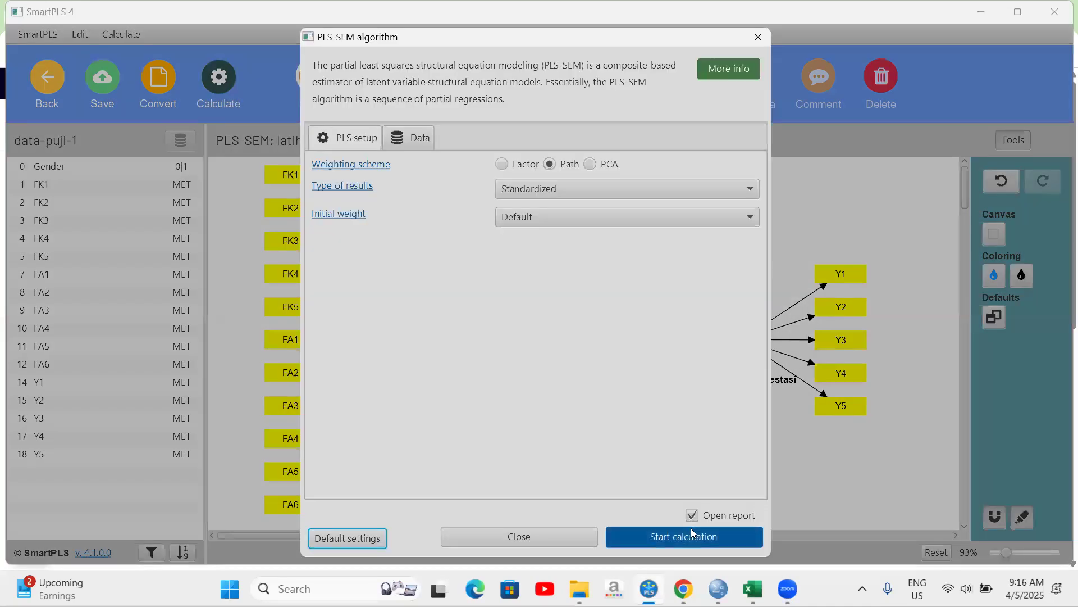
click(684, 533)
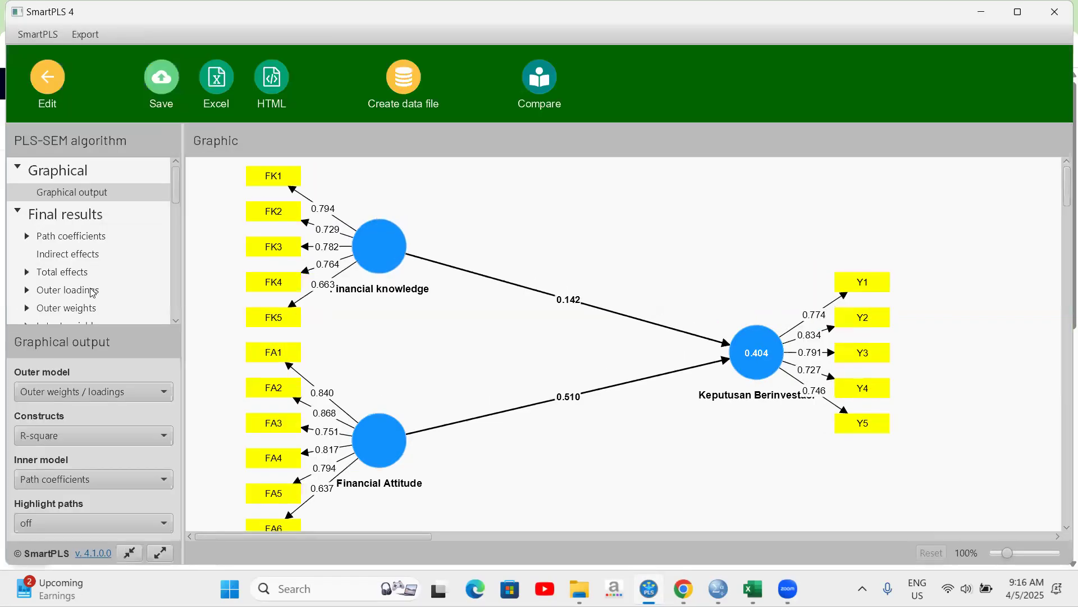
- Review the outer loadings matrix and the discriminant validity results for HTMT and the Fornell-Larcker criterion
click(93, 291)
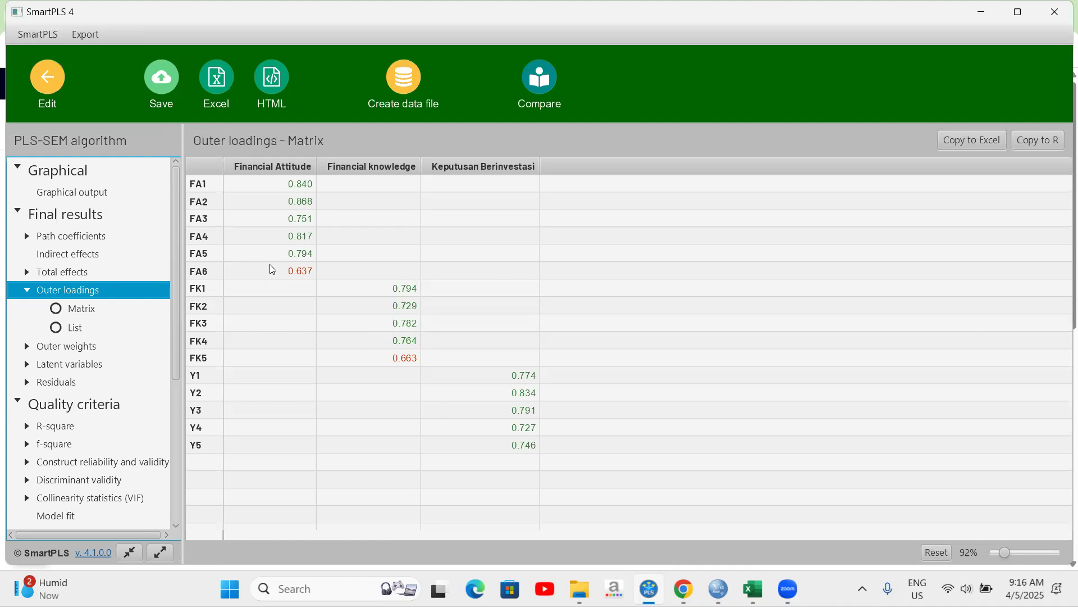
scroll(121, 474, down, 2)
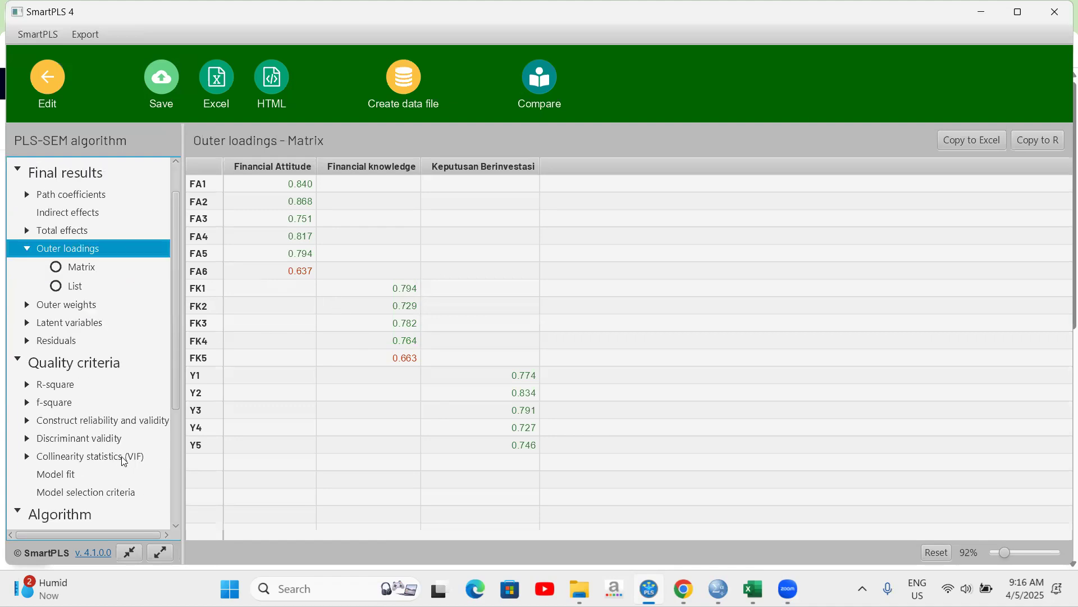
click(109, 443)
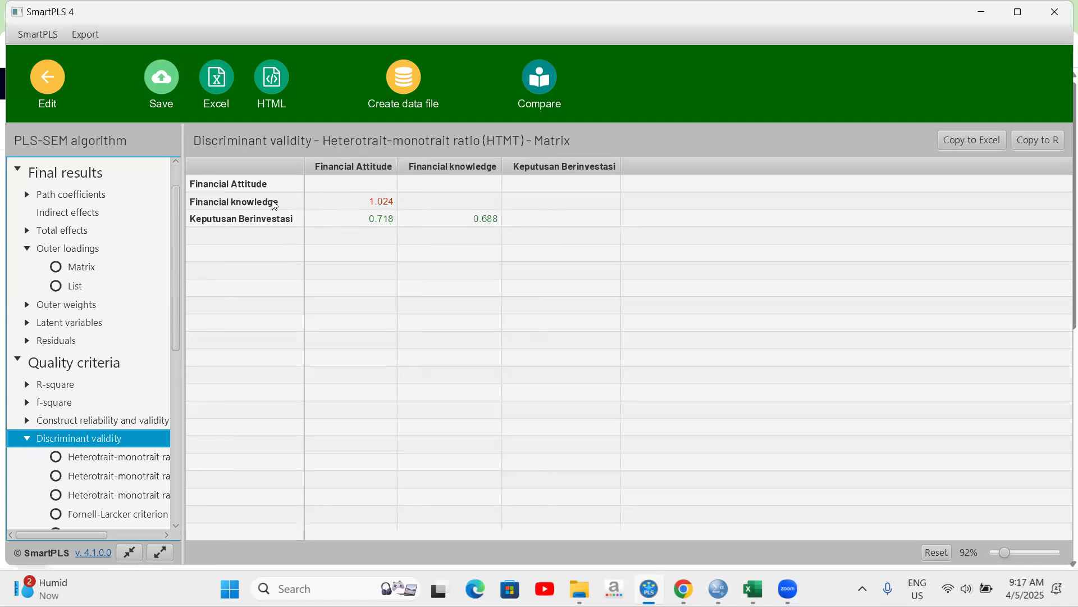
scroll(129, 457, down, 2)
click(123, 468)
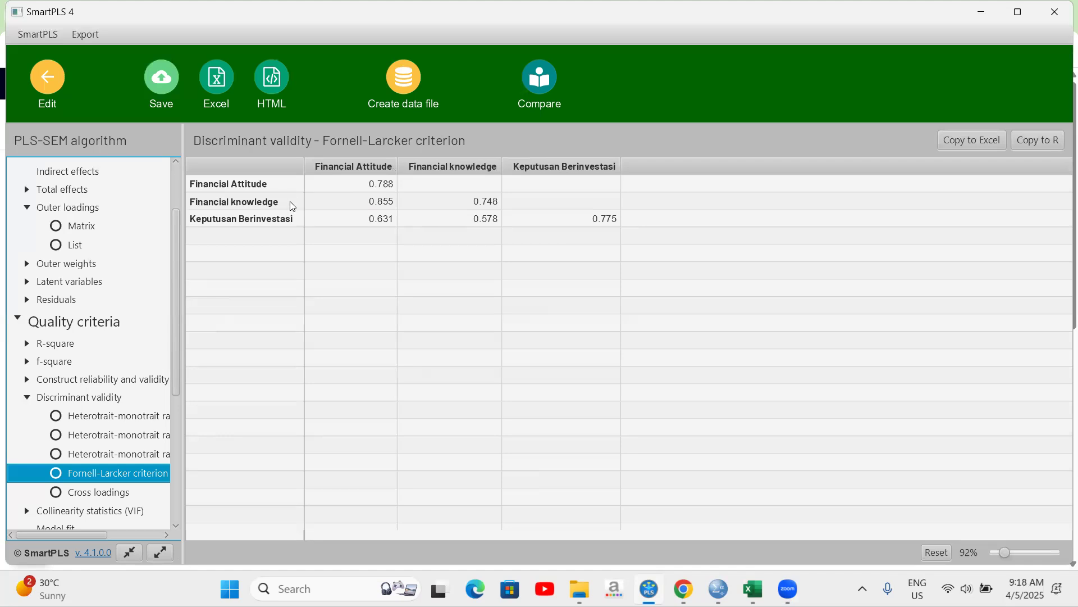
- Switch to the SPSS Statistics data editor and set up a bivariate correlation with FK as the first variable
click(712, 588)
click(607, 517)
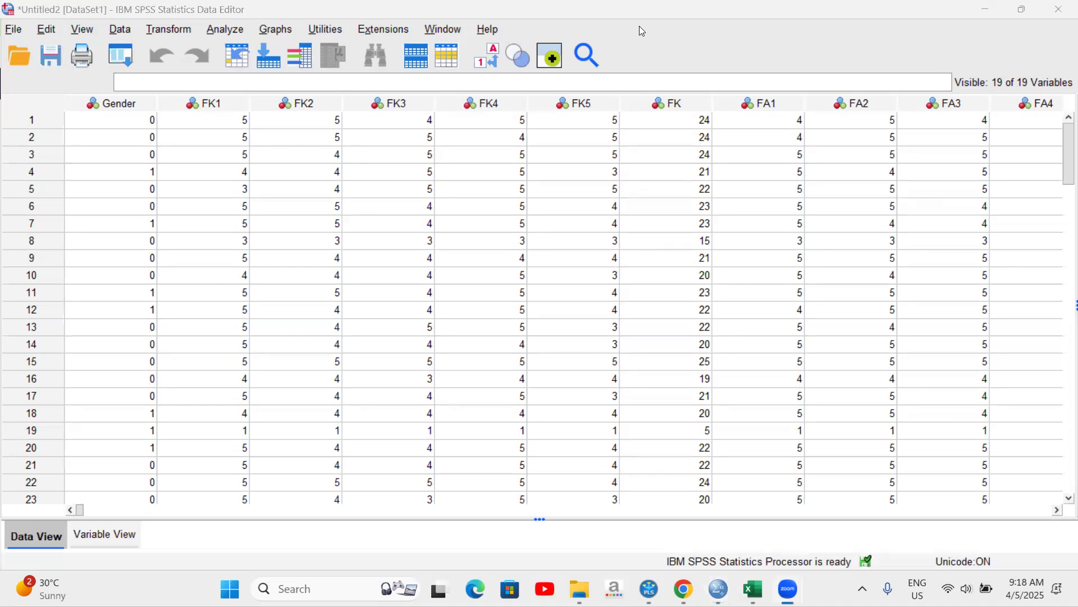
click(225, 29)
mouse_move(266, 227)
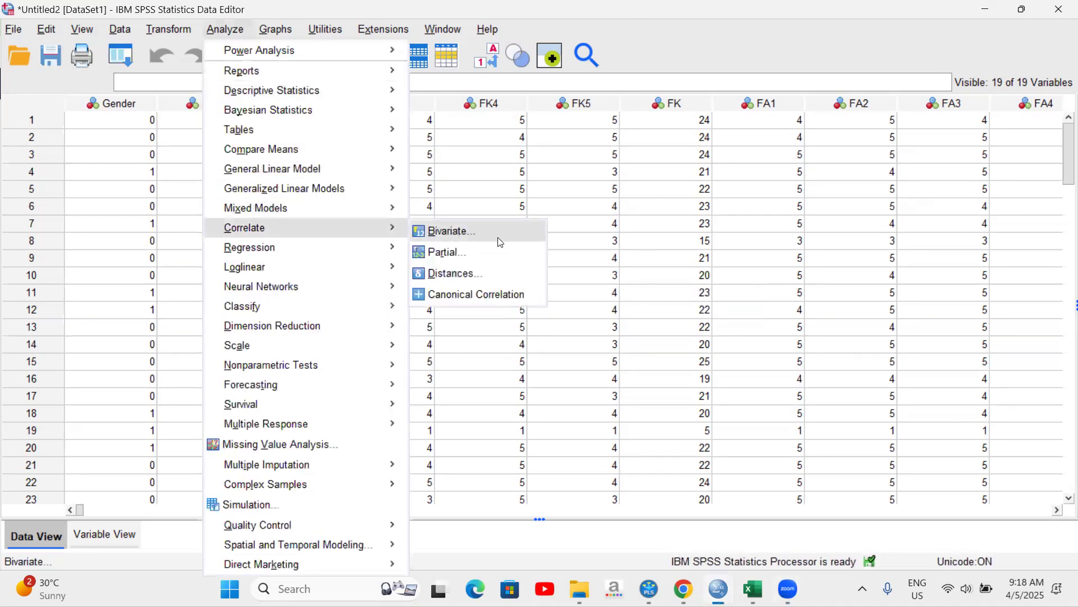
click(499, 242)
scroll(400, 222, down, 1)
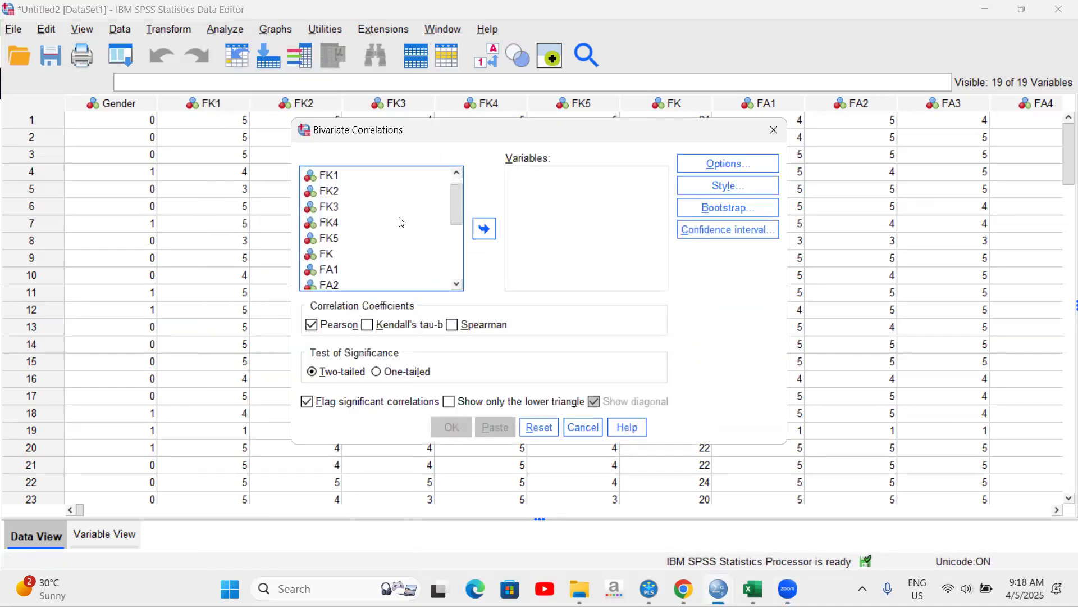
click(402, 250)
click(484, 229)
- Add FA as the second variable, run the two-tailed Pearson correlation and bring up its output
scroll(327, 263, down, 4)
scroll(327, 263, down, 2)
click(328, 254)
click(488, 227)
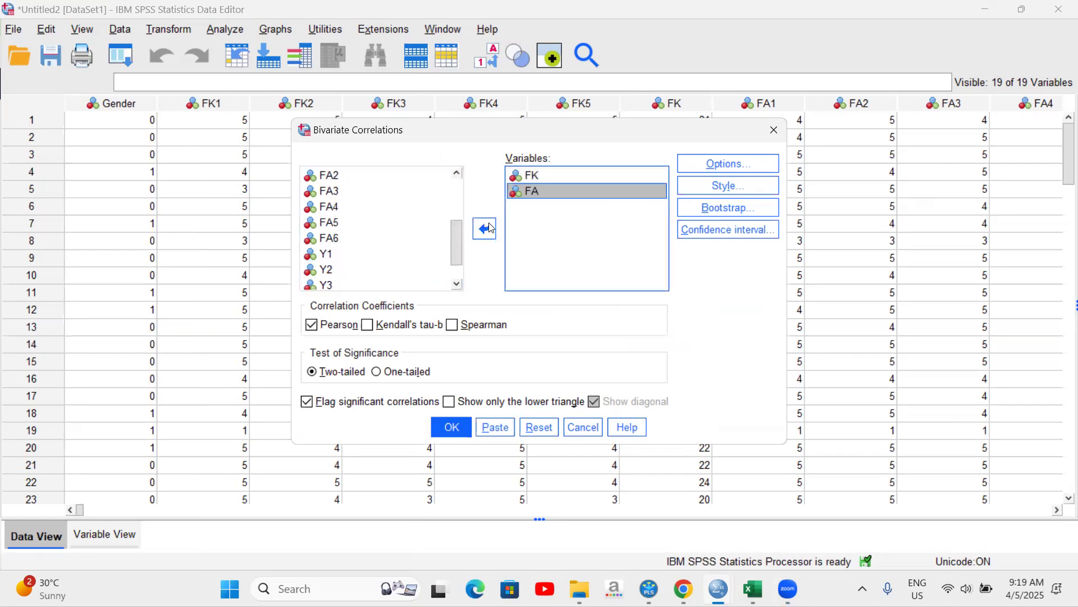
click(455, 425)
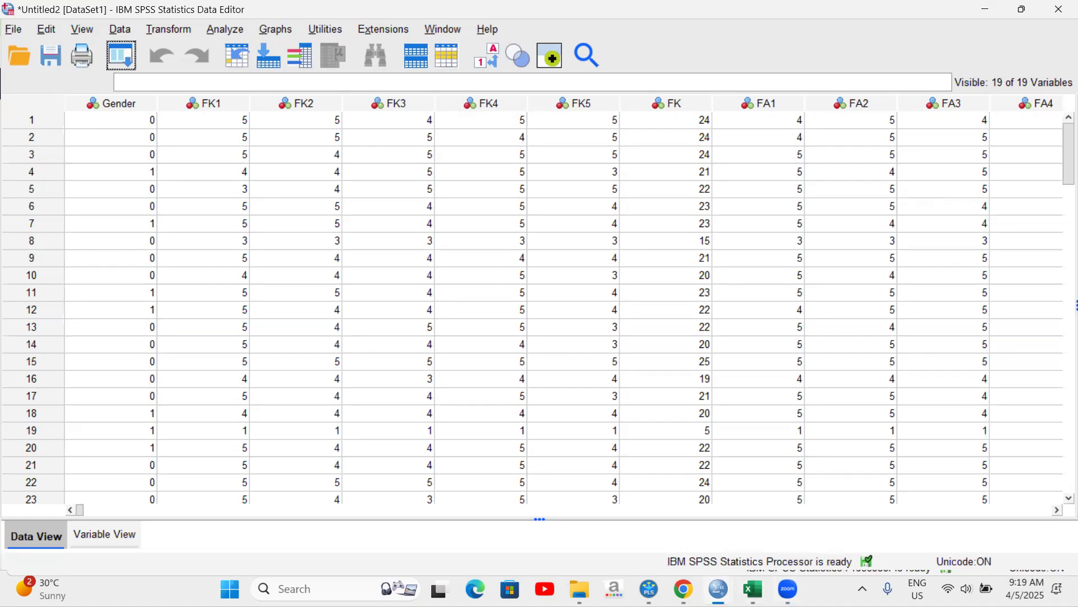
mouse_move(718, 589)
click(902, 500)
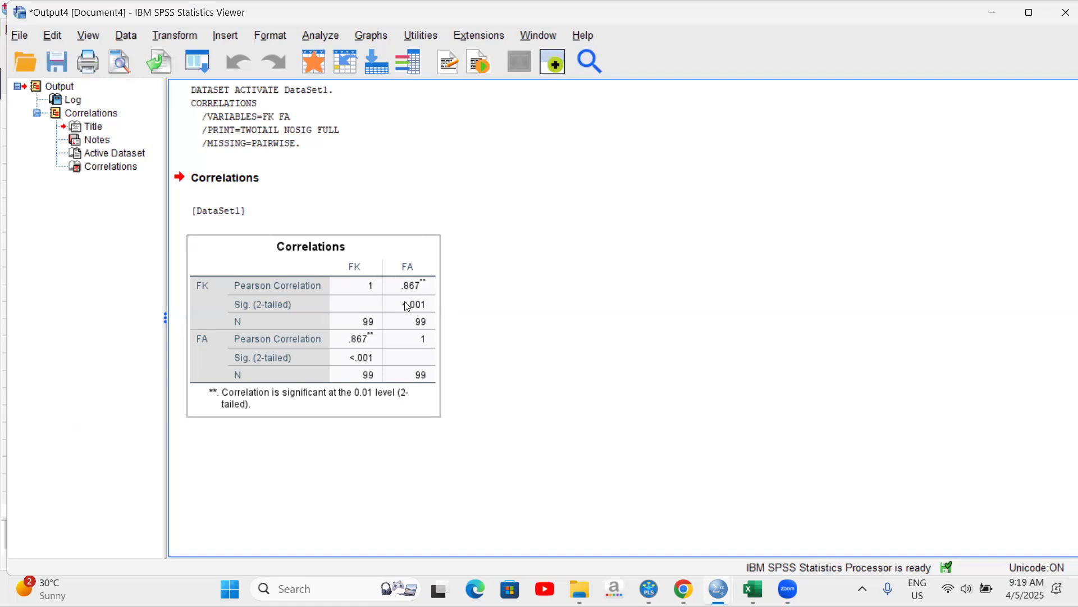
- Switch back to SmartPLS and examine the cross loadings of all indicators
click(649, 588)
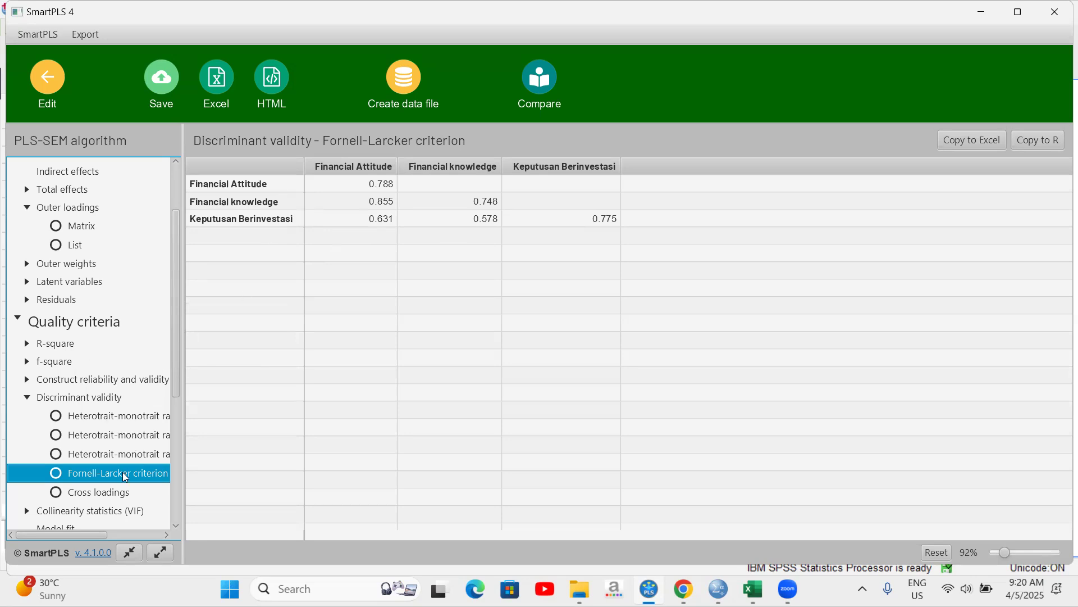
click(116, 494)
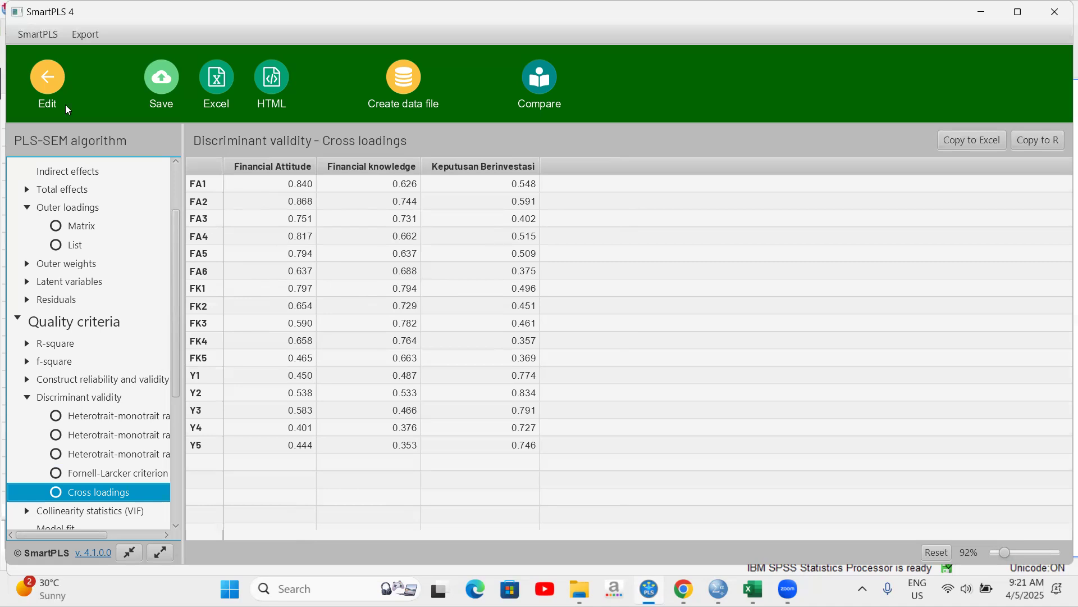
- Return to the path model, remove indicator FA6 from Financial Attitude and assign it to Financial knowledge
click(48, 78)
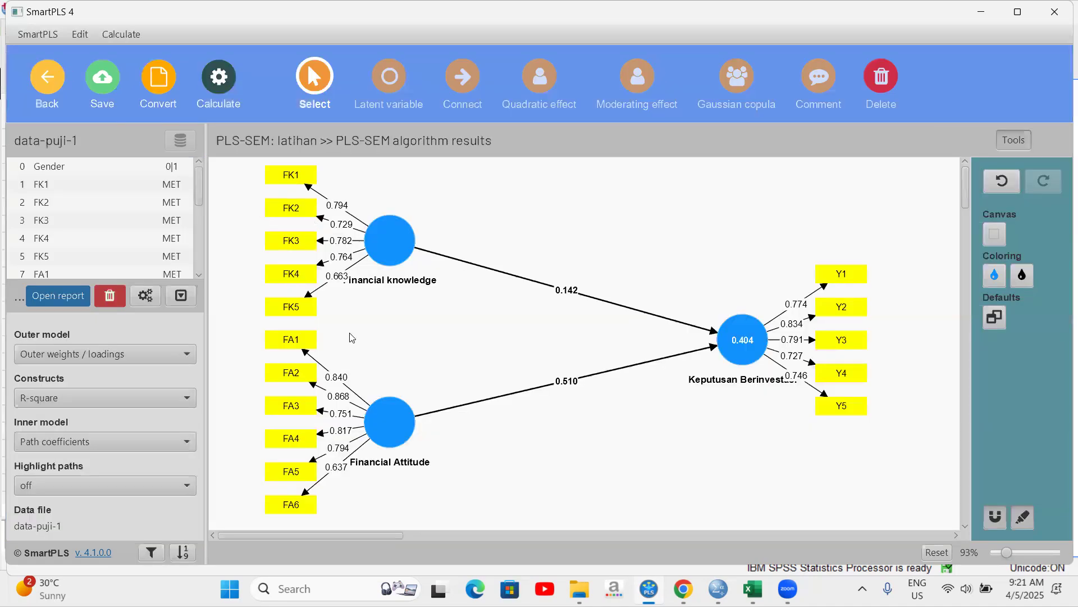
click(291, 504)
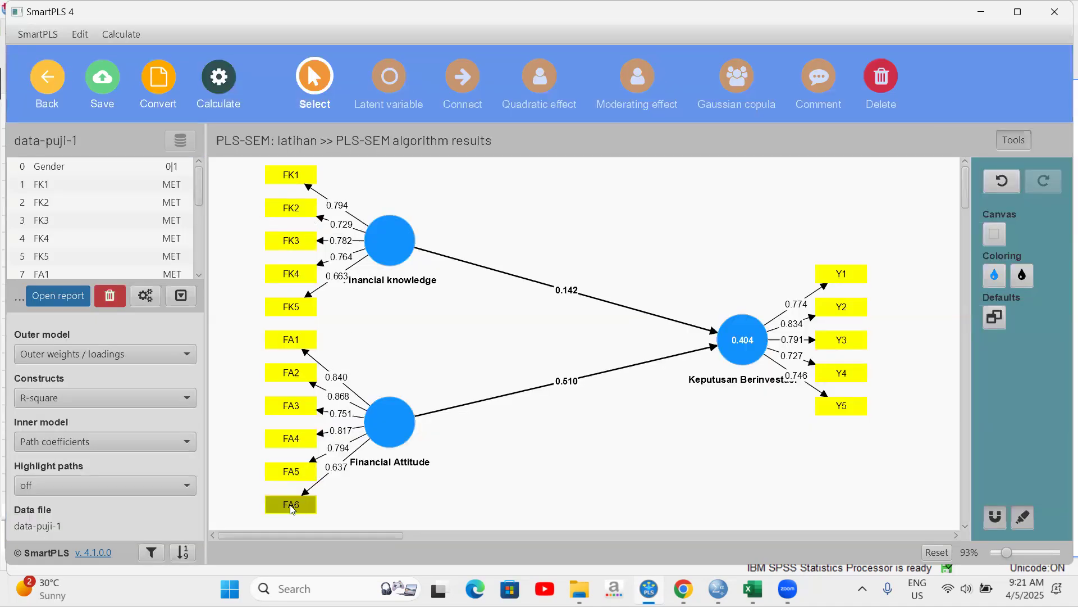
right_click(291, 505)
click(347, 482)
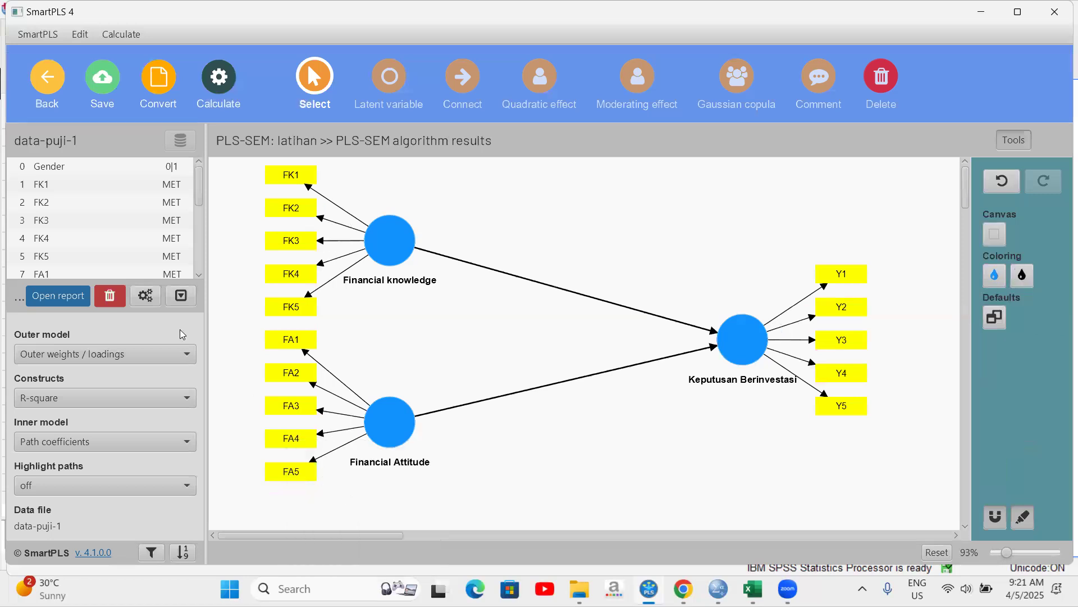
scroll(97, 265, down, 3)
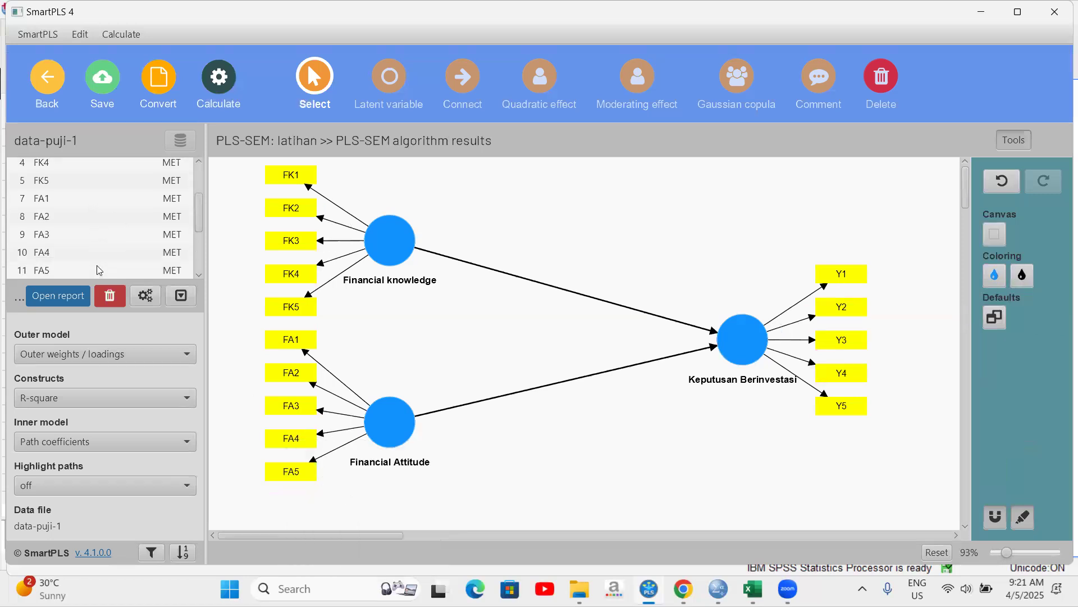
click(48, 244)
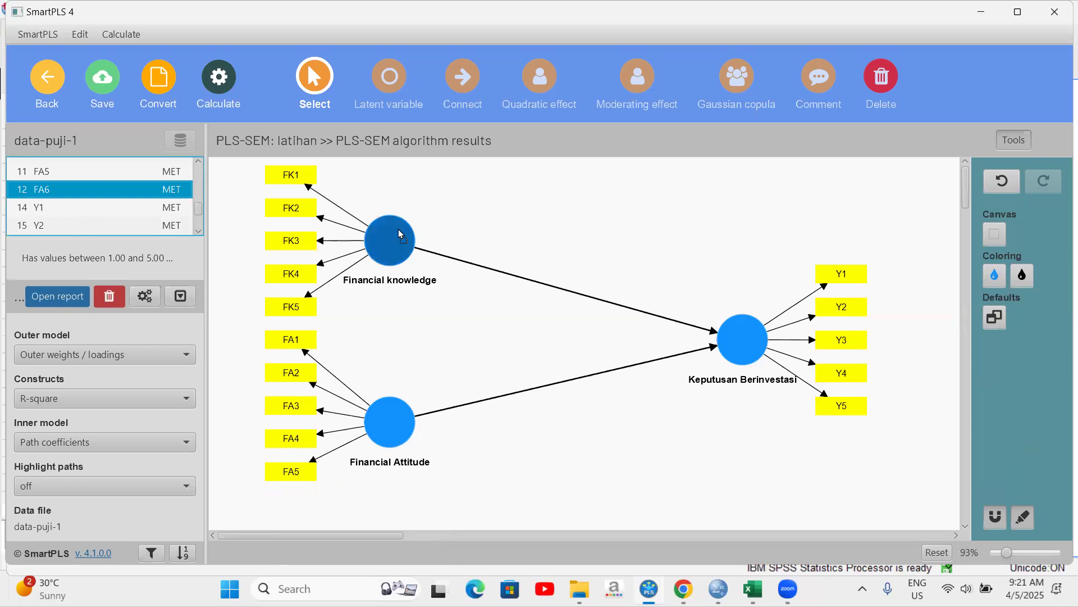
drag(398, 245, 398, 245)
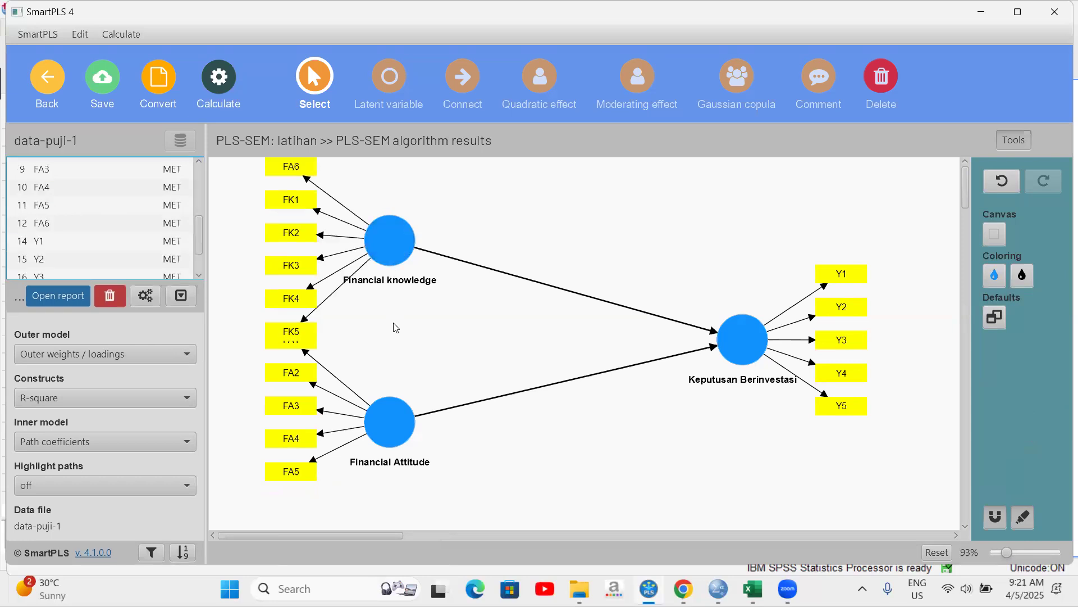
- Remove indicator FK1 from Financial knowledge and assign it to Financial Attitude
right_click(296, 201)
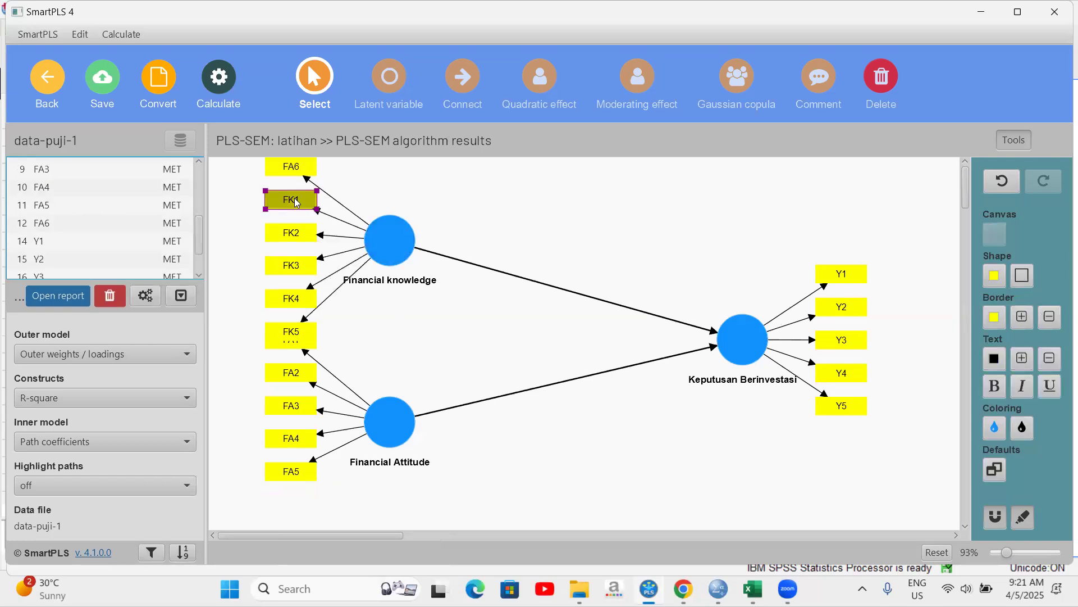
click(339, 240)
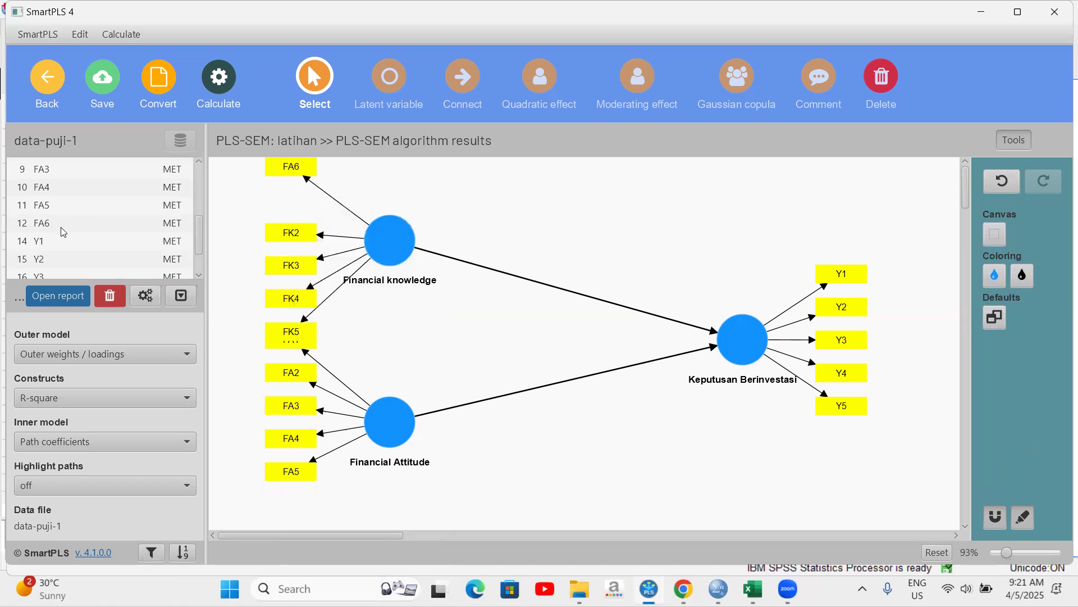
scroll(68, 233, up, 5)
drag(48, 186, 391, 422)
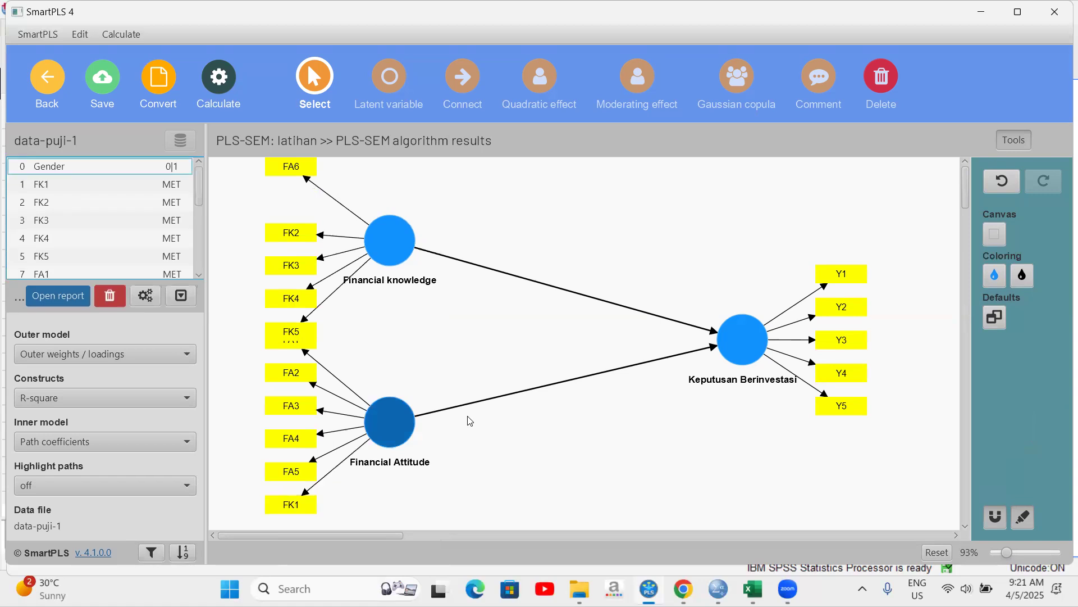
- Tidy the diagram by realigning the Financial knowledge indicators and shifting the Financial Attitude construct slightly to the right
click(416, 236)
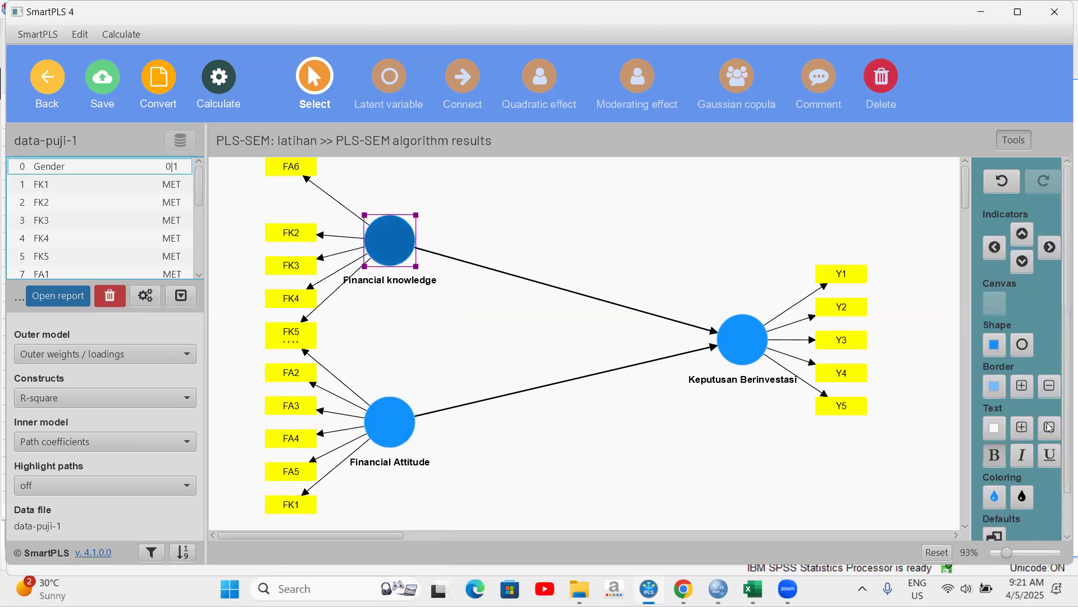
click(995, 534)
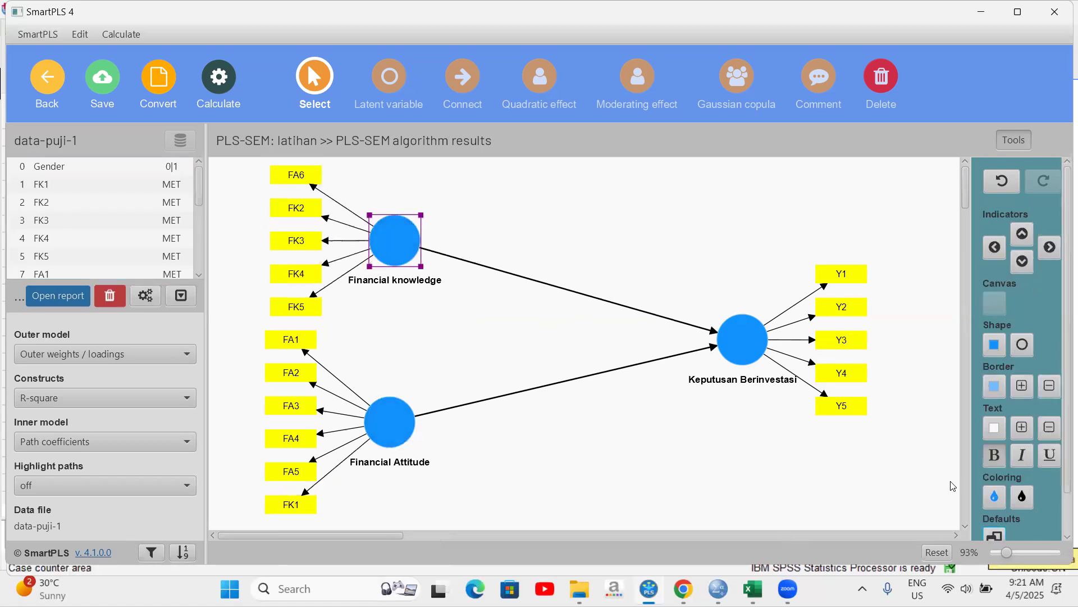
drag(387, 422, 407, 423)
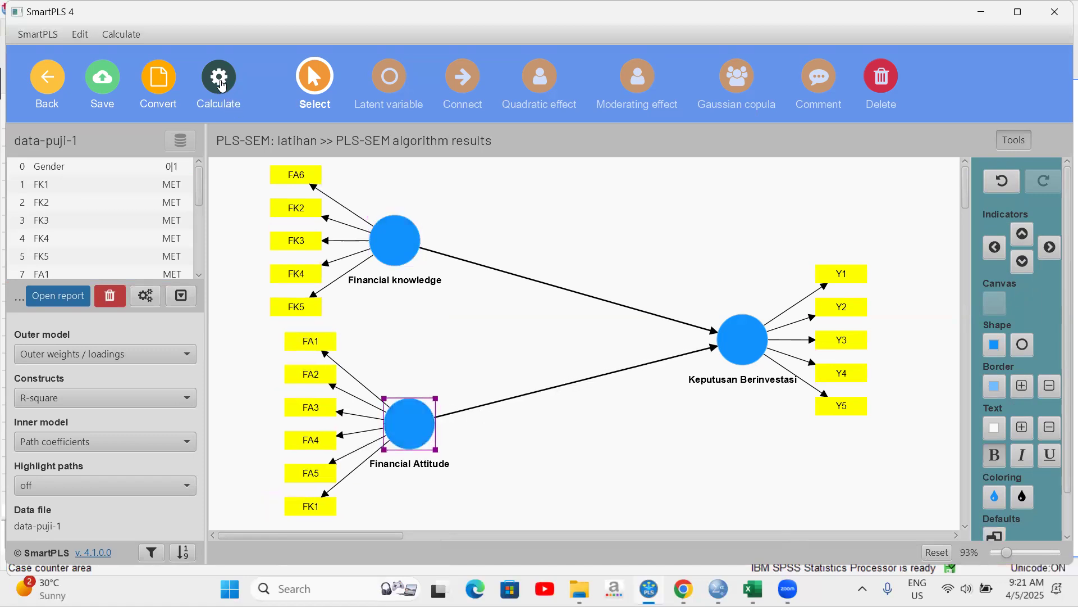
- Recalculate the modified model with the PLS-SEM algorithm, keeping Path weighting and standardized results, and open the report
click(220, 89)
click(360, 162)
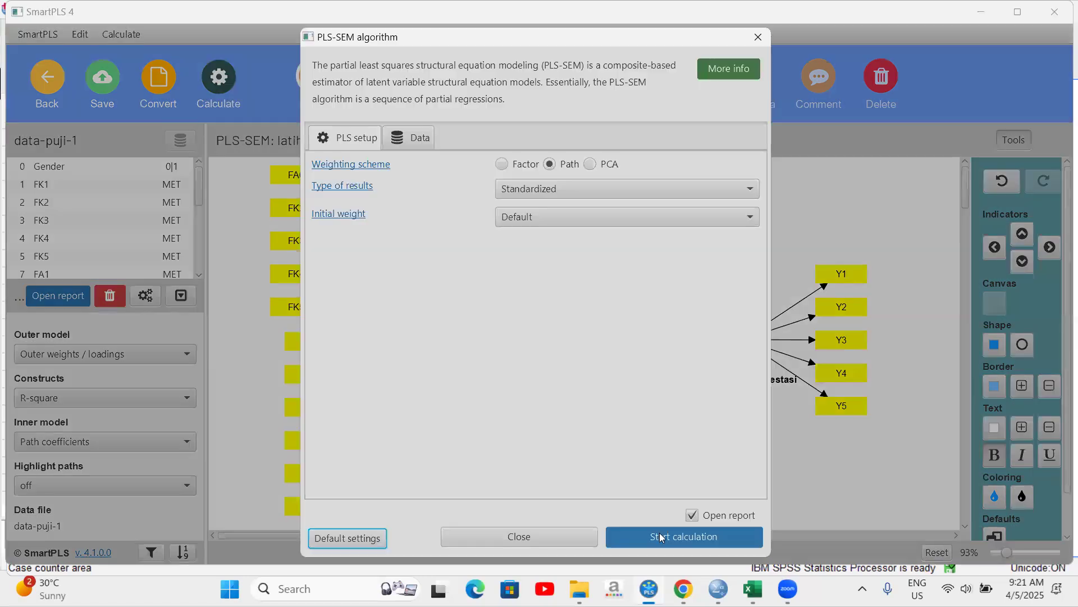
key(Return)
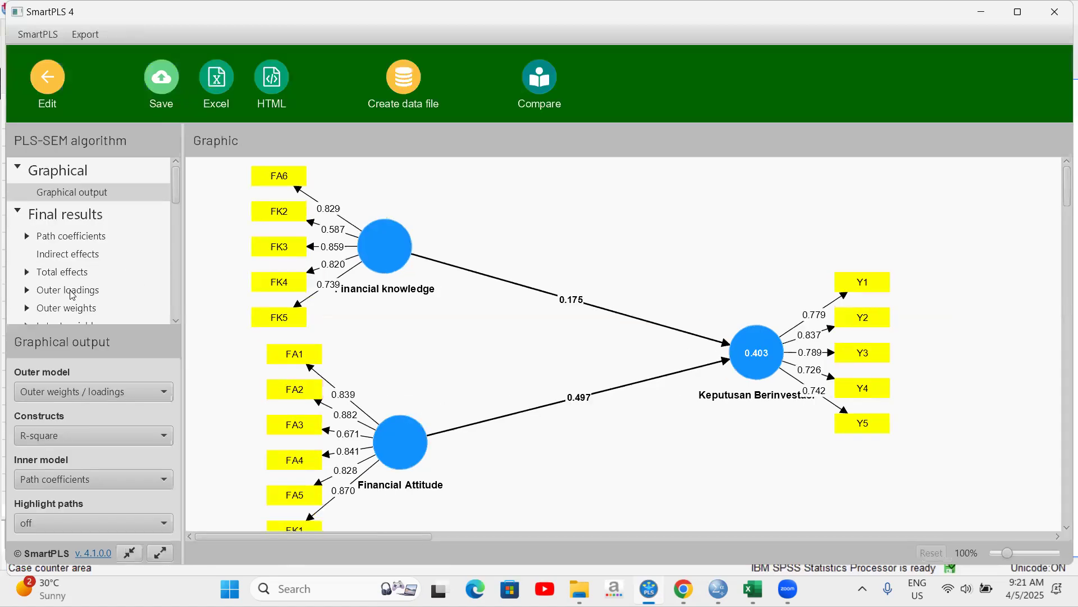
- Check the recalculated model's outer loadings and its construct reliability and validity overview
click(69, 290)
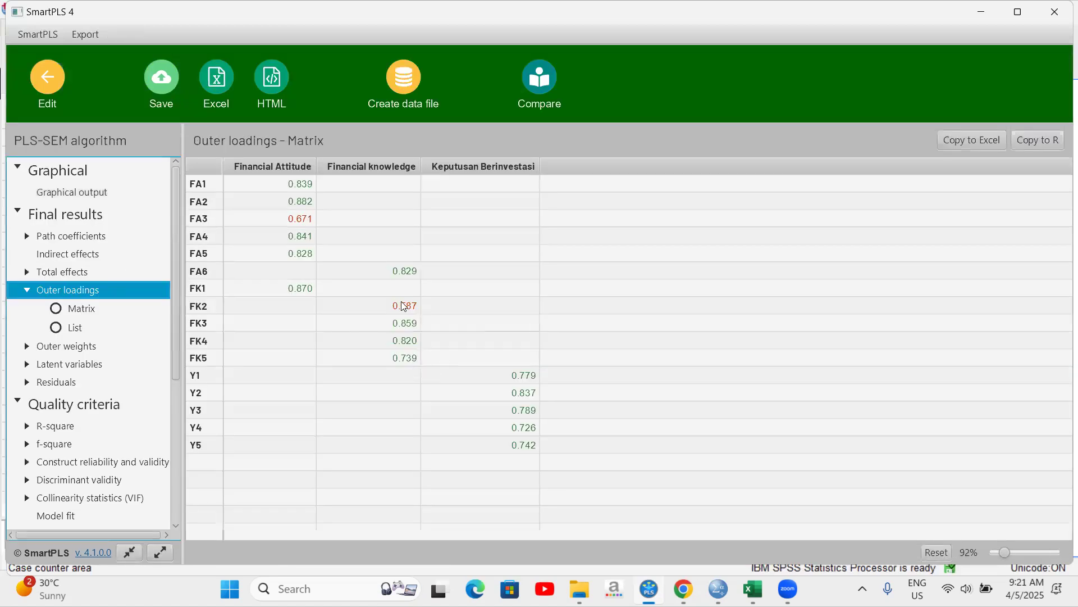
scroll(104, 399, down, 1)
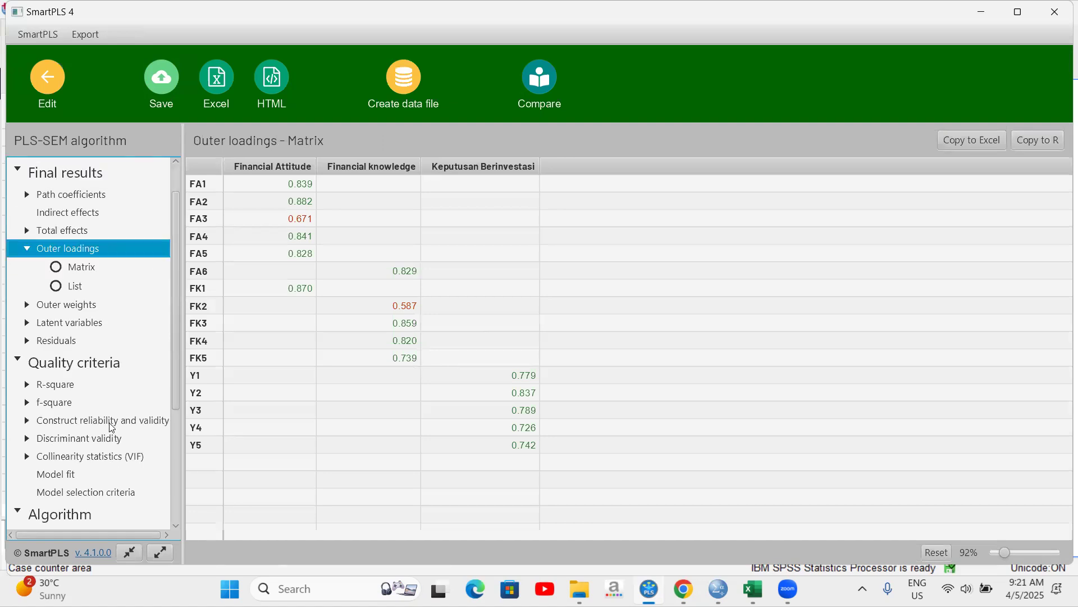
click(109, 422)
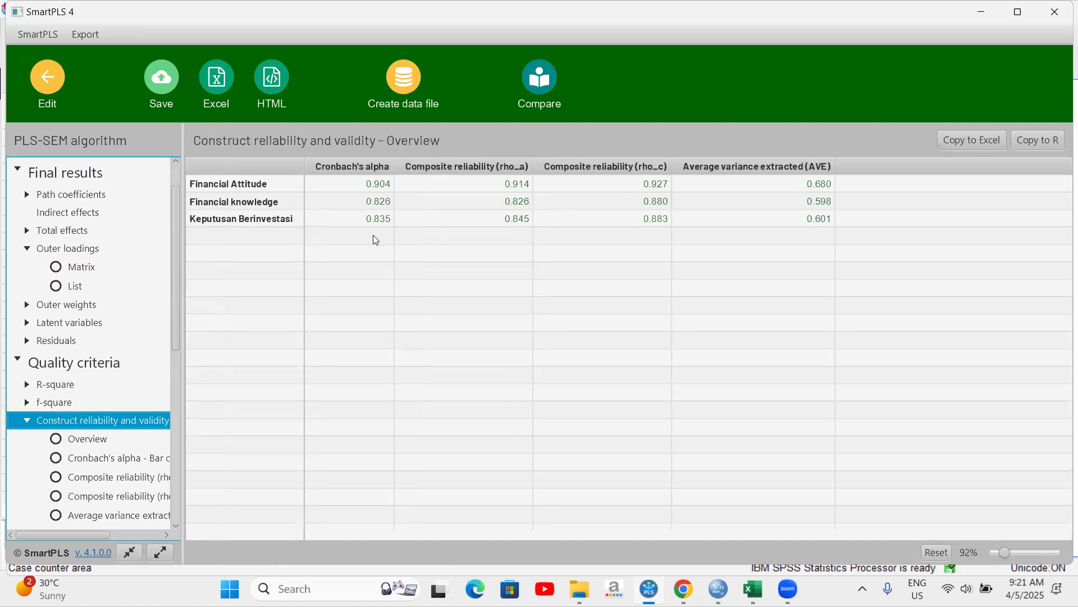
- Check the recalculated model's discriminant validity using the HTMT matrix and the Fornell-Larcker criterion
scroll(101, 489, down, 2)
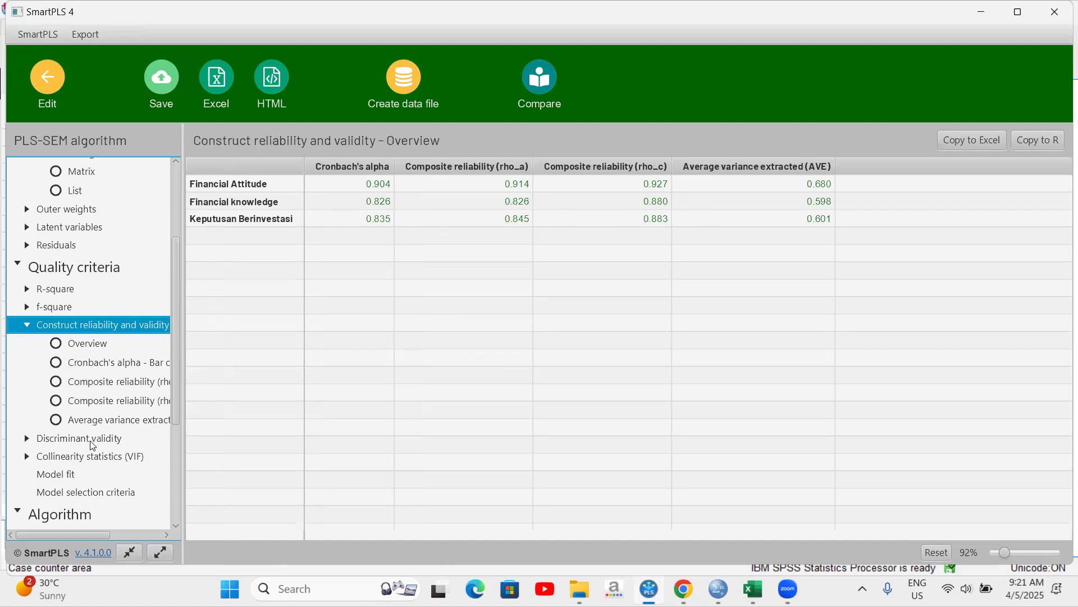
click(92, 439)
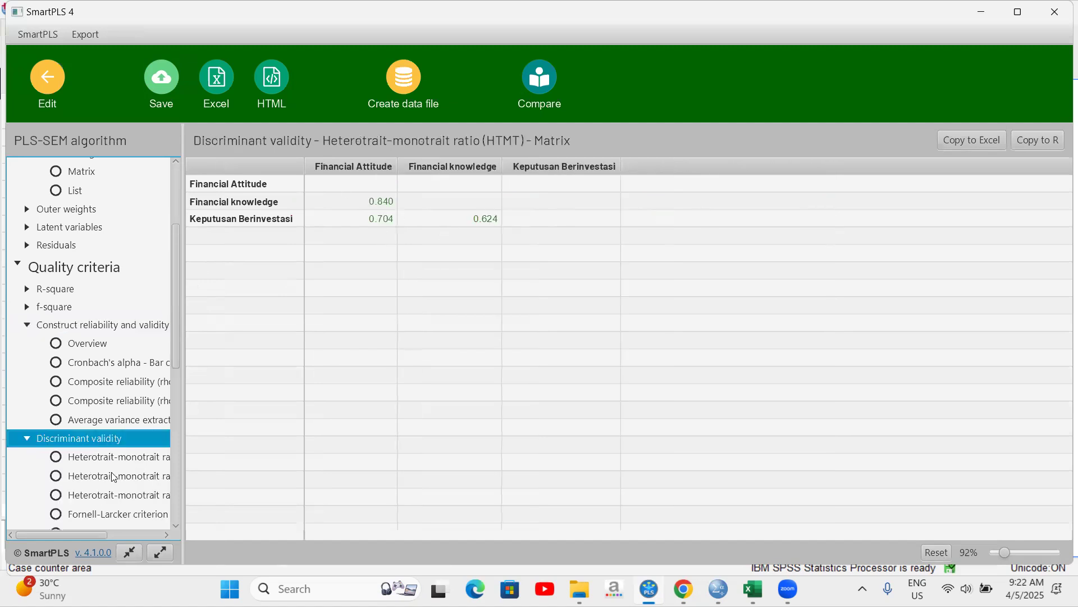
scroll(112, 477, down, 2)
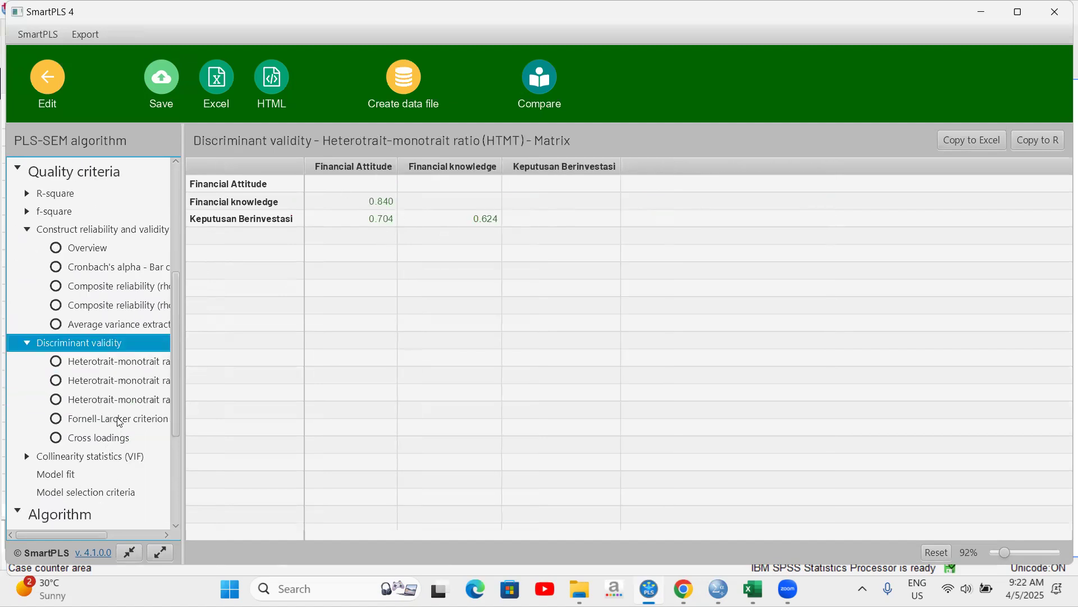
click(118, 420)
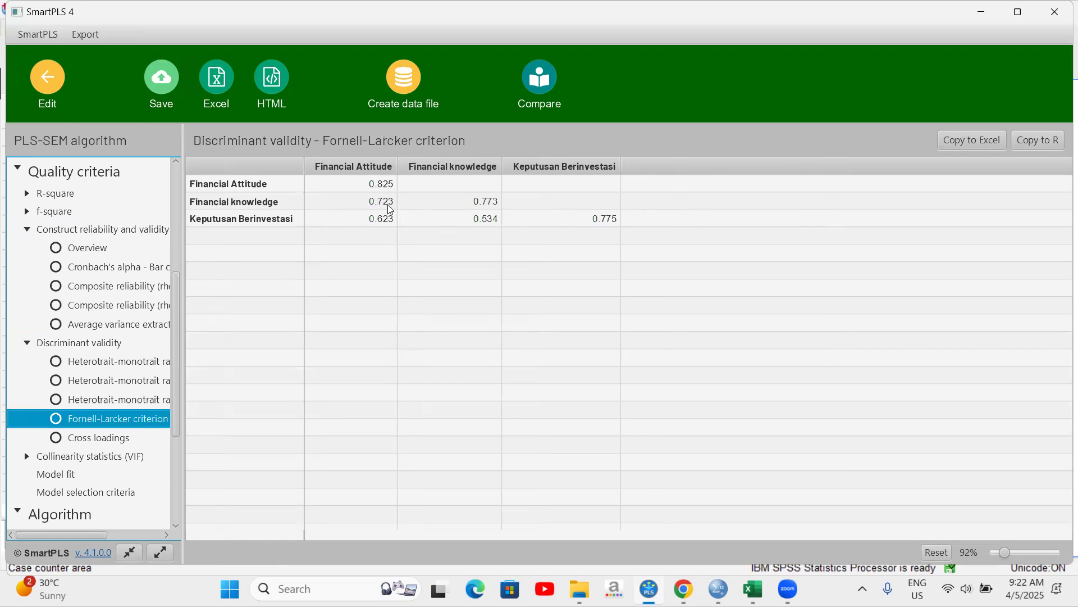
- Review the HTMT matrix again and examine the outer loadings of the Financial Attitude and Financial knowledge indicators
click(141, 363)
scroll(113, 272, up, 3)
scroll(106, 253, up, 2)
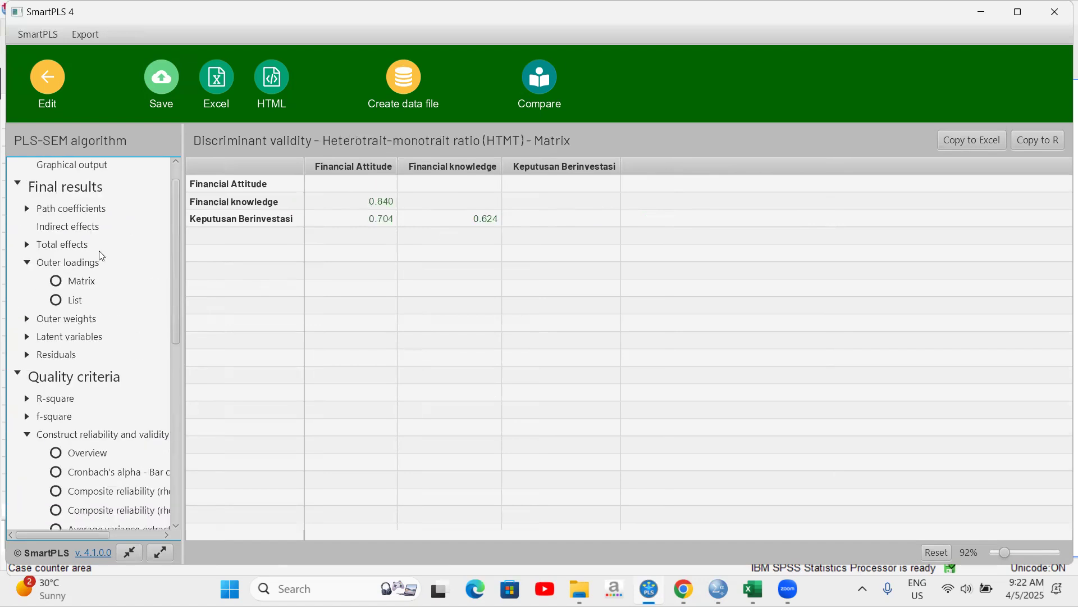
click(87, 267)
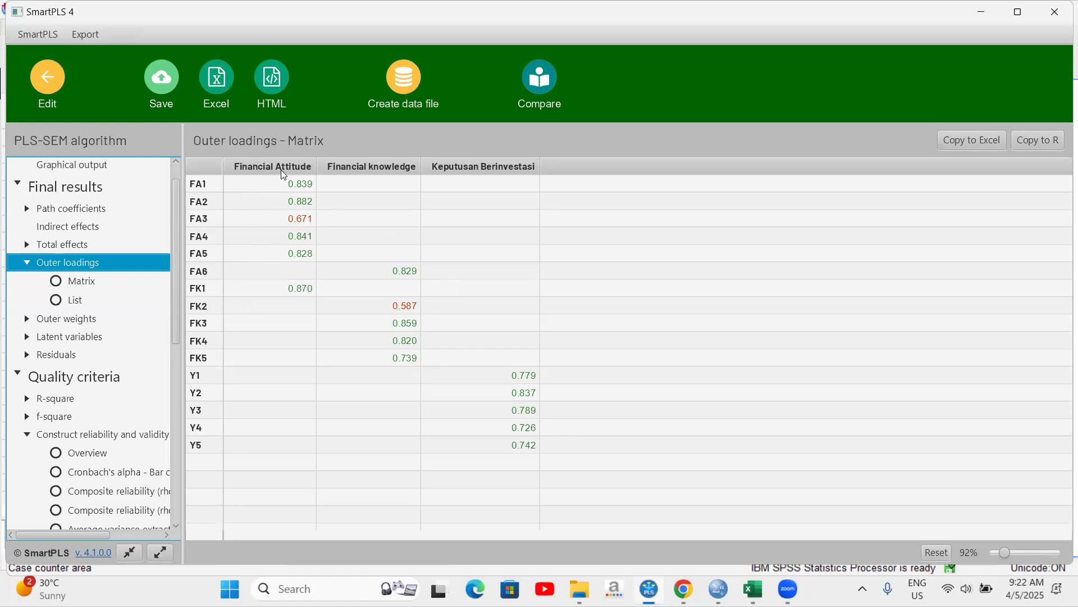
- Examine the cross loadings to find indicators that load more strongly on the other construct
scroll(104, 438, down, 3)
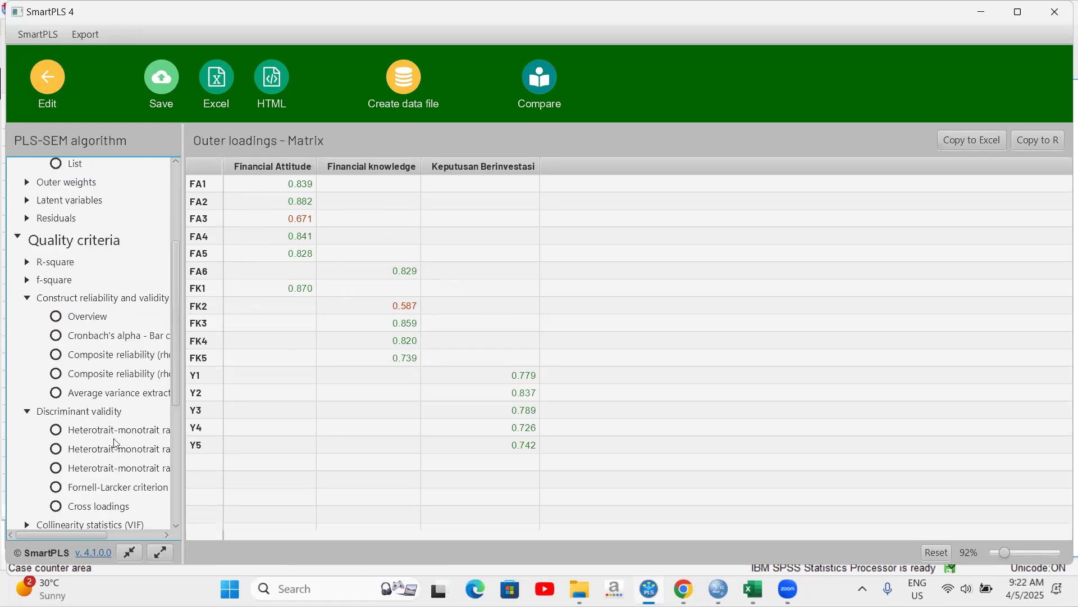
scroll(116, 444, down, 2)
click(107, 423)
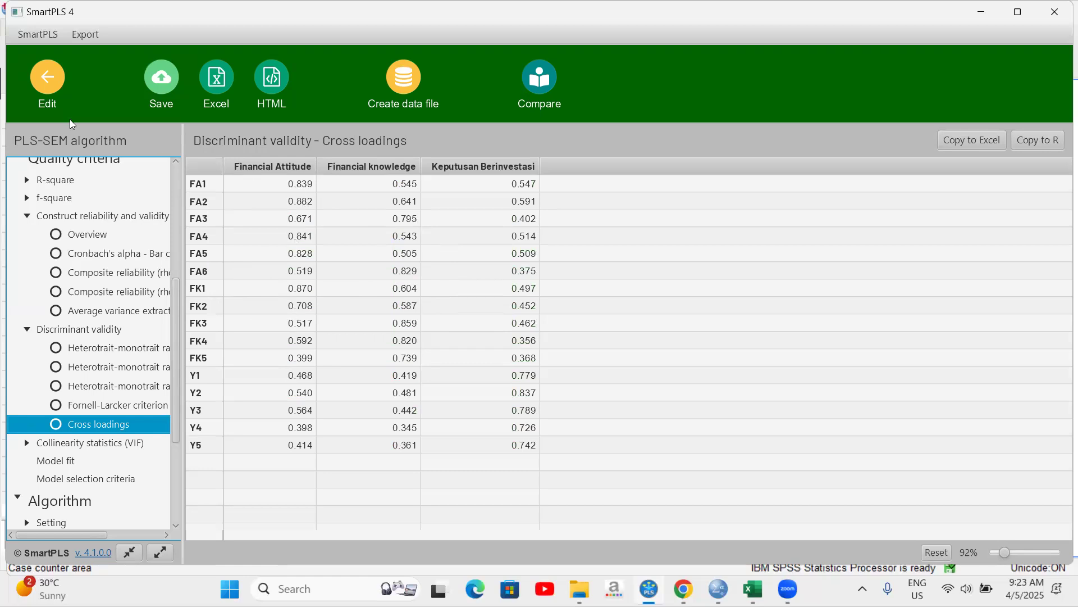
- Return to the model and move indicator FA3 from Financial Attitude to Financial knowledge
click(50, 86)
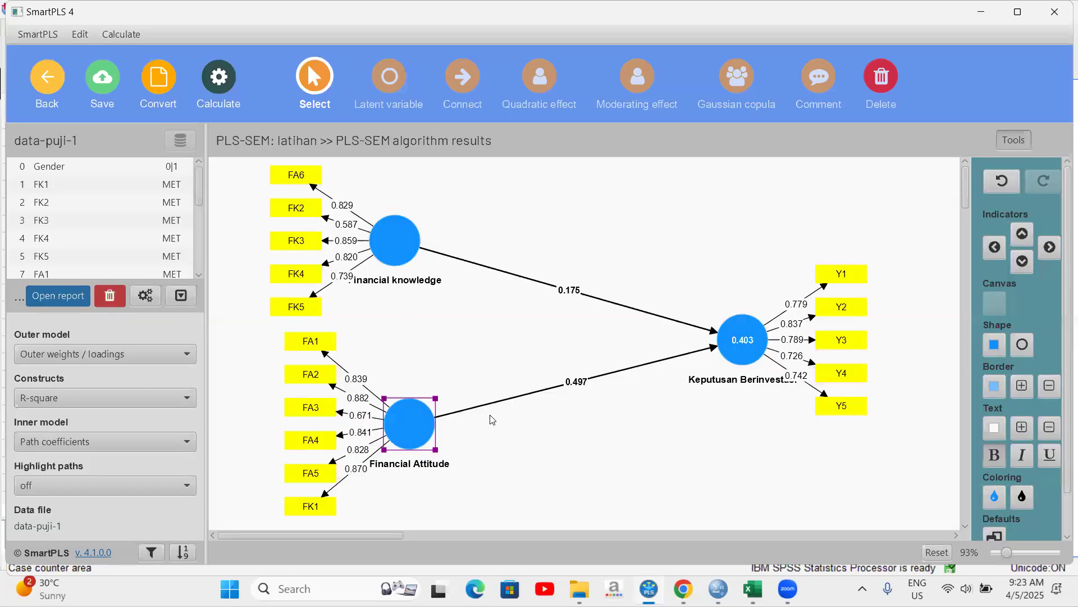
right_click(315, 408)
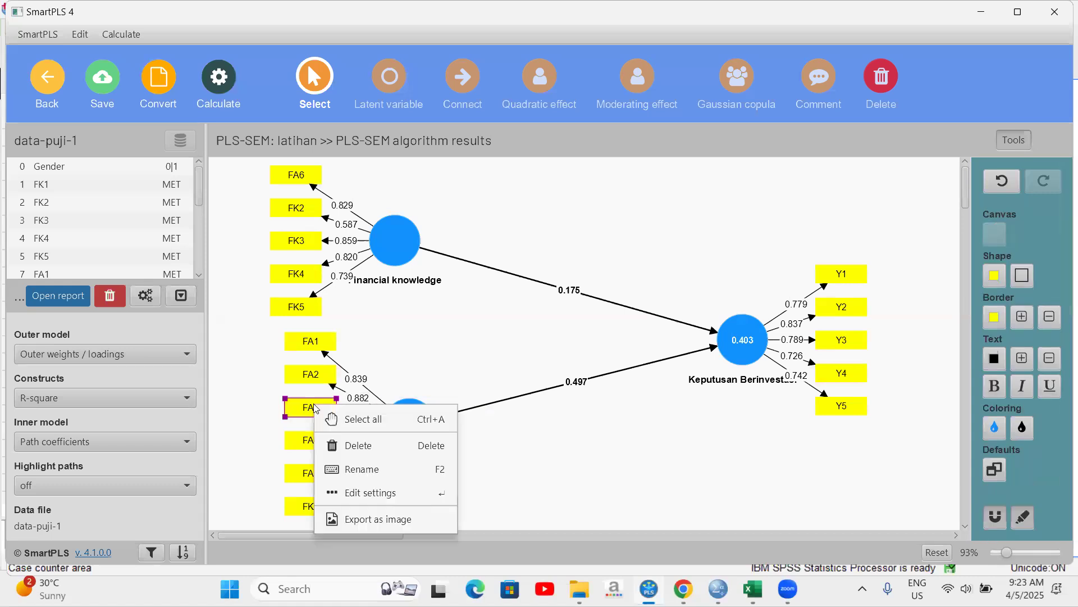
click(359, 446)
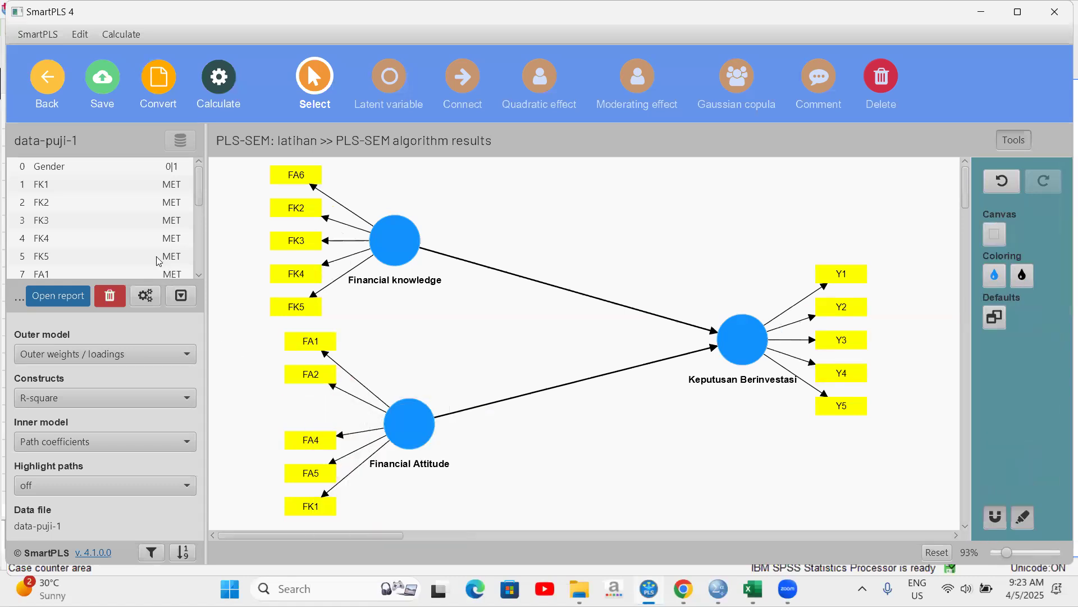
scroll(84, 233, down, 2)
drag(35, 241, 395, 239)
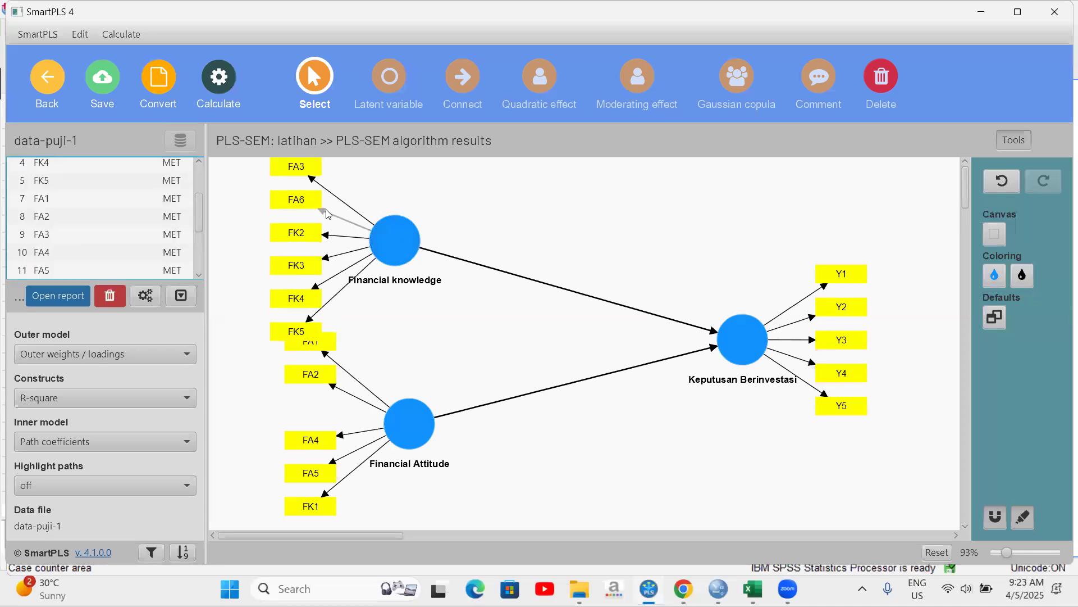
- Move indicator FK2 from Financial knowledge to Financial Attitude
click(295, 233)
right_click(293, 232)
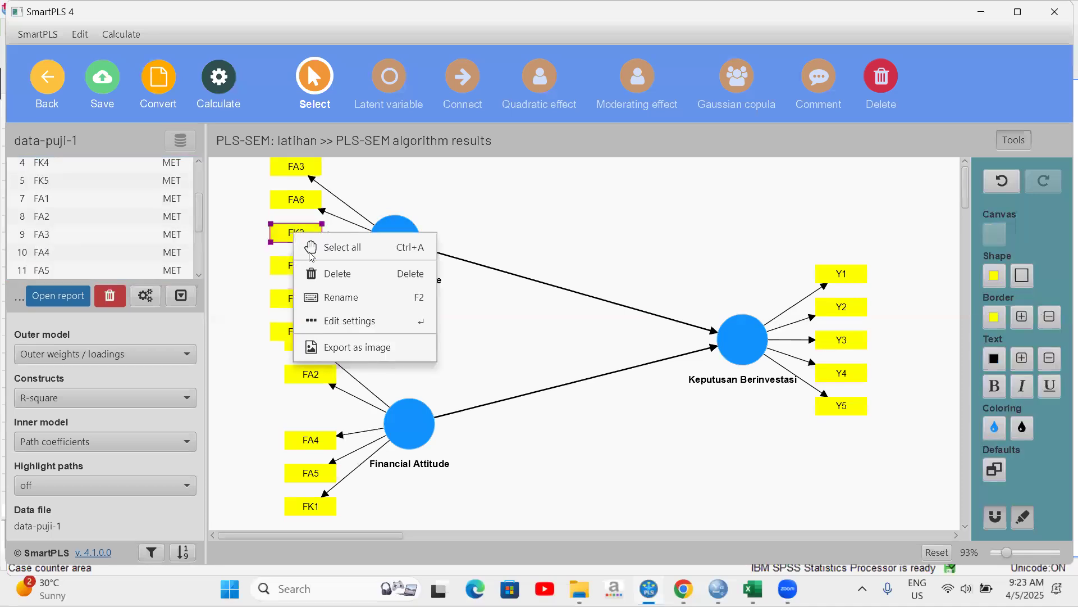
click(345, 278)
scroll(68, 218, up, 2)
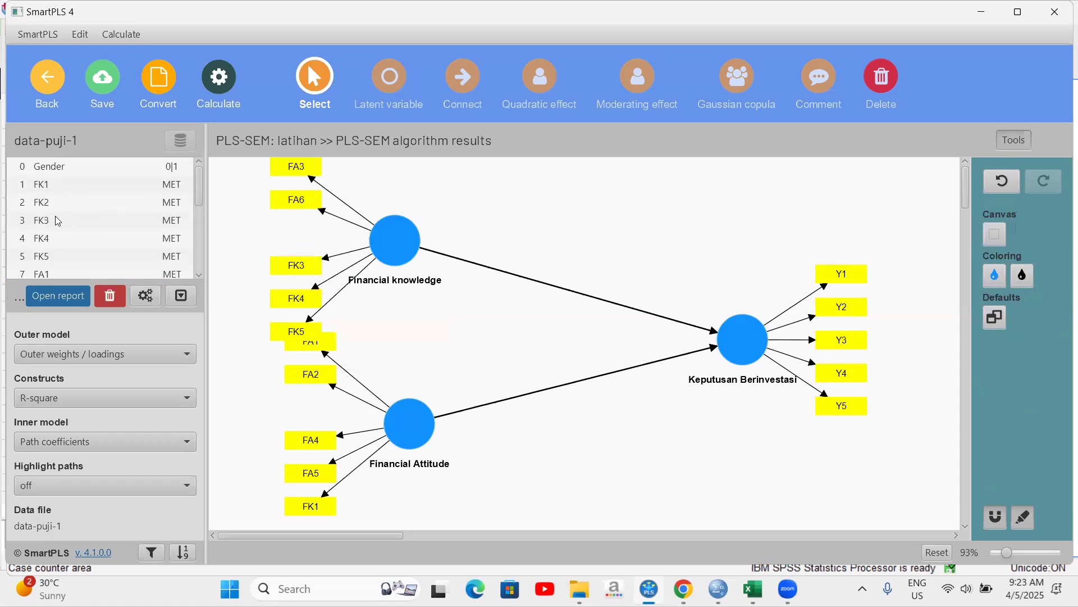
drag(40, 202, 424, 443)
- Realign the Financial knowledge indicators evenly beside their construct so they no longer overlap the Financial Attitude indicators
click(413, 257)
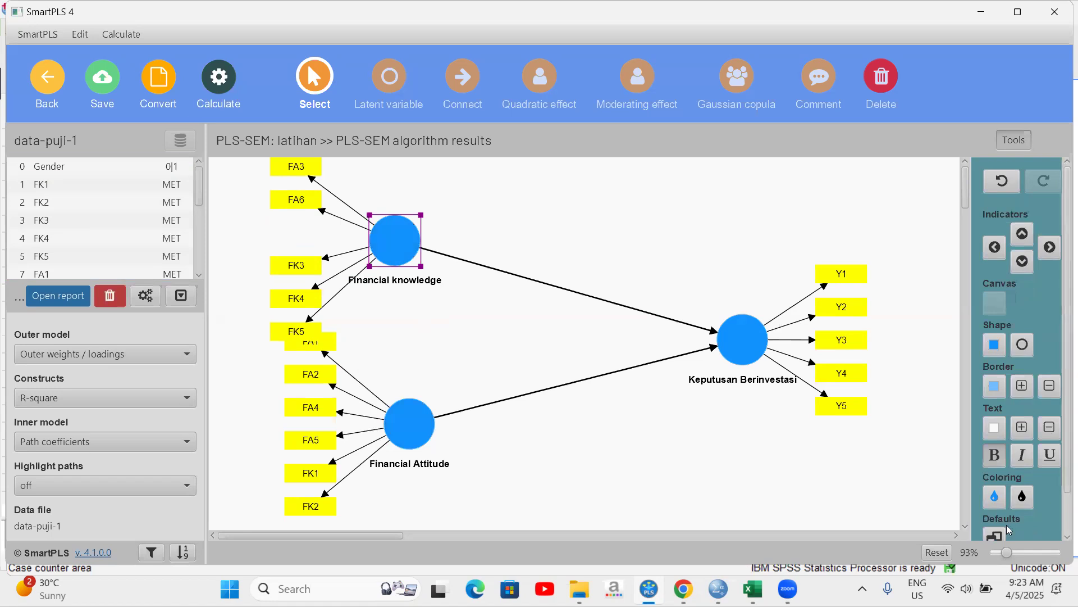
click(995, 533)
click(399, 428)
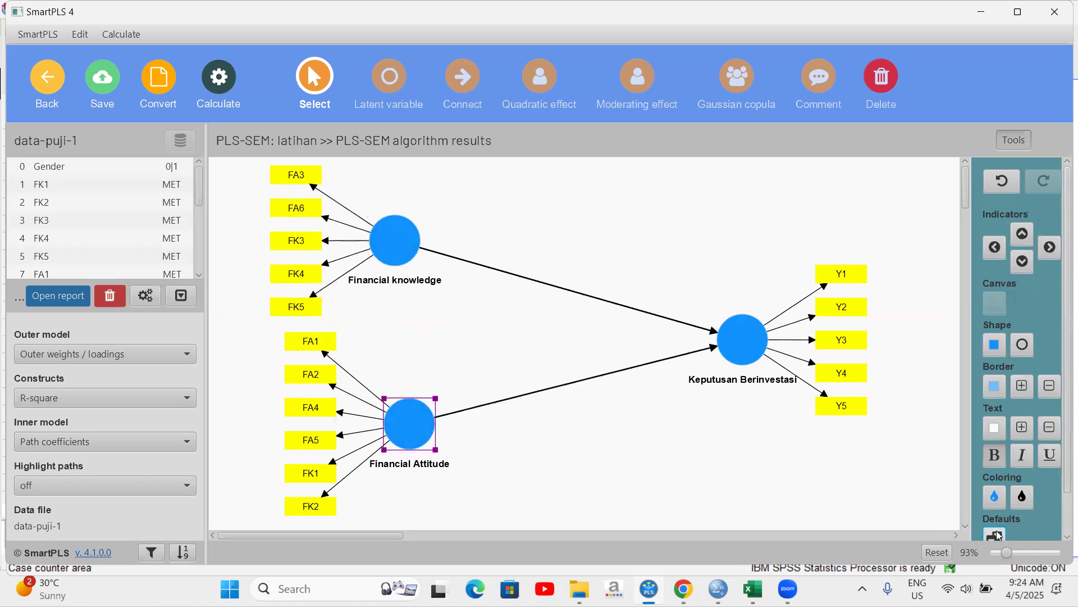
click(450, 357)
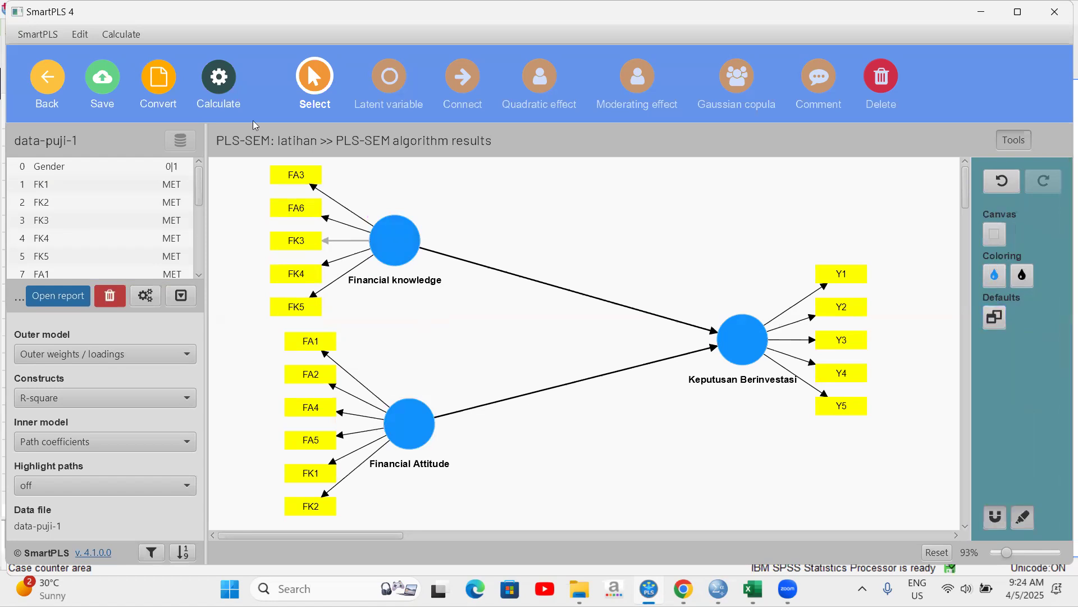
- Run the PLS-SEM algorithm on the revised model with Path weighting and standardized results, opening the report
click(218, 78)
click(581, 239)
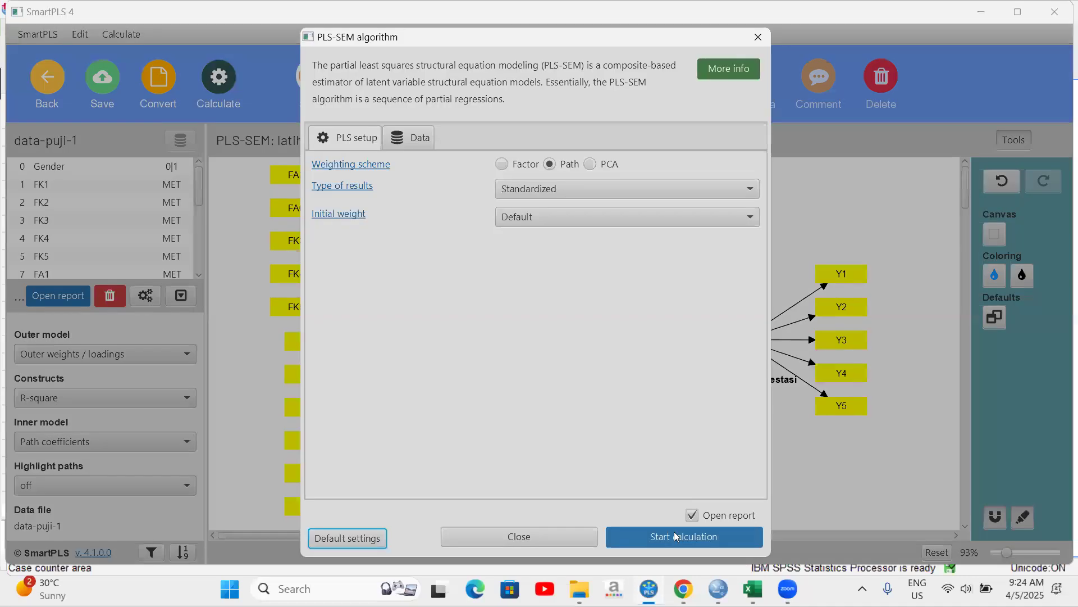
click(677, 537)
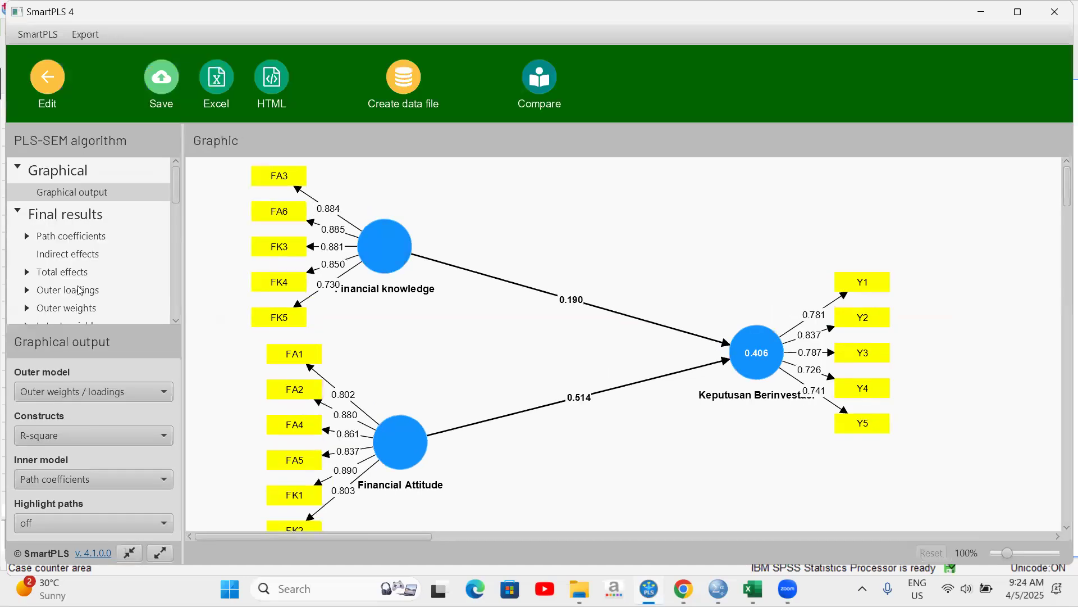
- Check the outer loadings and the construct reliability and validity overview after the FA3 and FK2 swap
click(79, 290)
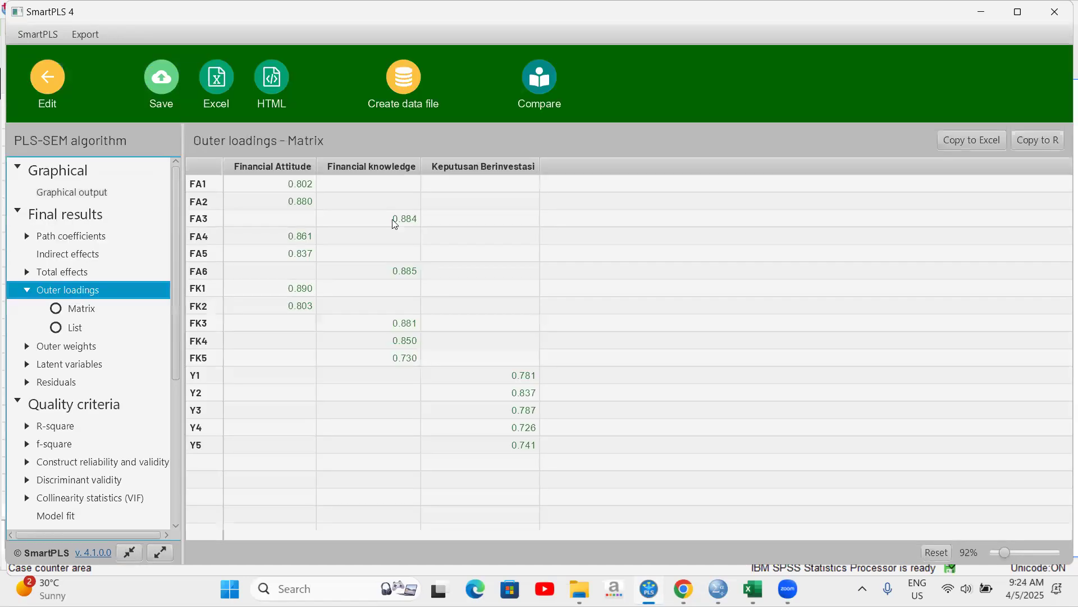
scroll(137, 347, down, 3)
scroll(135, 346, down, 3)
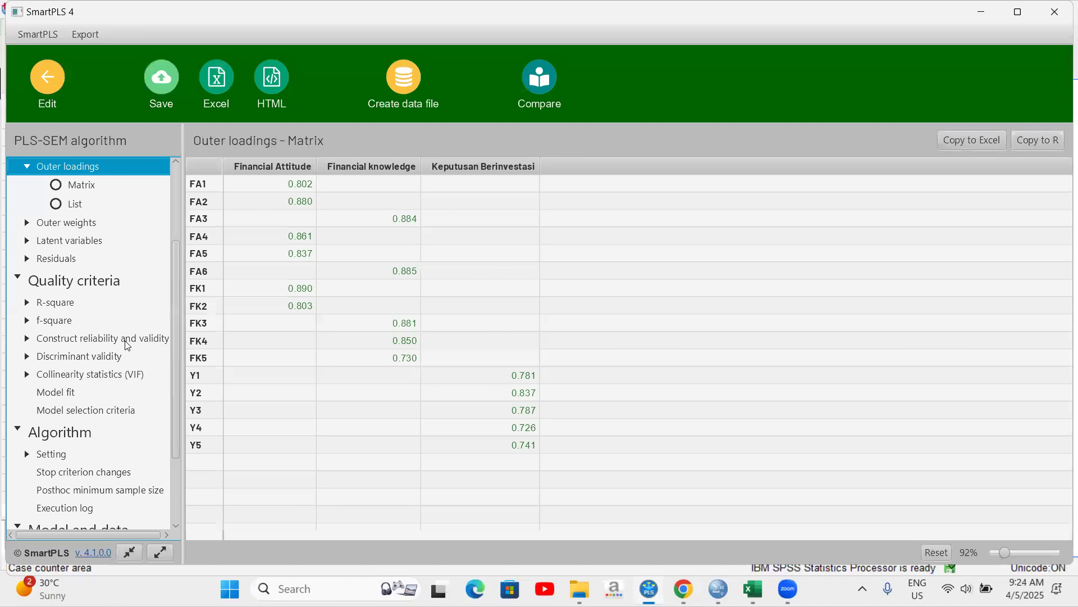
click(125, 339)
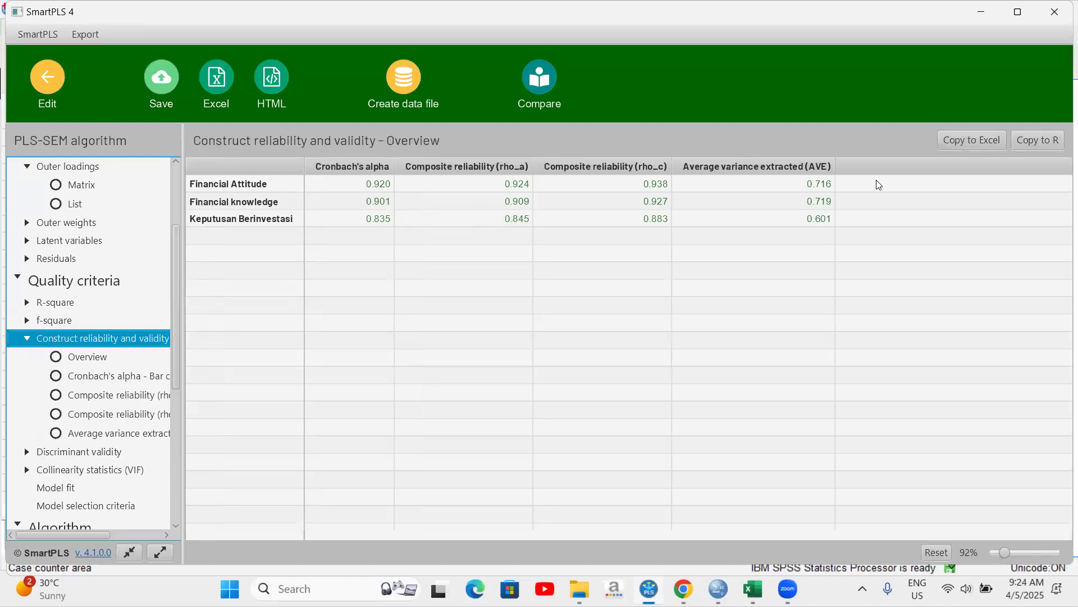
- Check discriminant validity after the FA3 and FK2 swap using the HTMT matrix and the Fornell-Larcker criterion
click(103, 453)
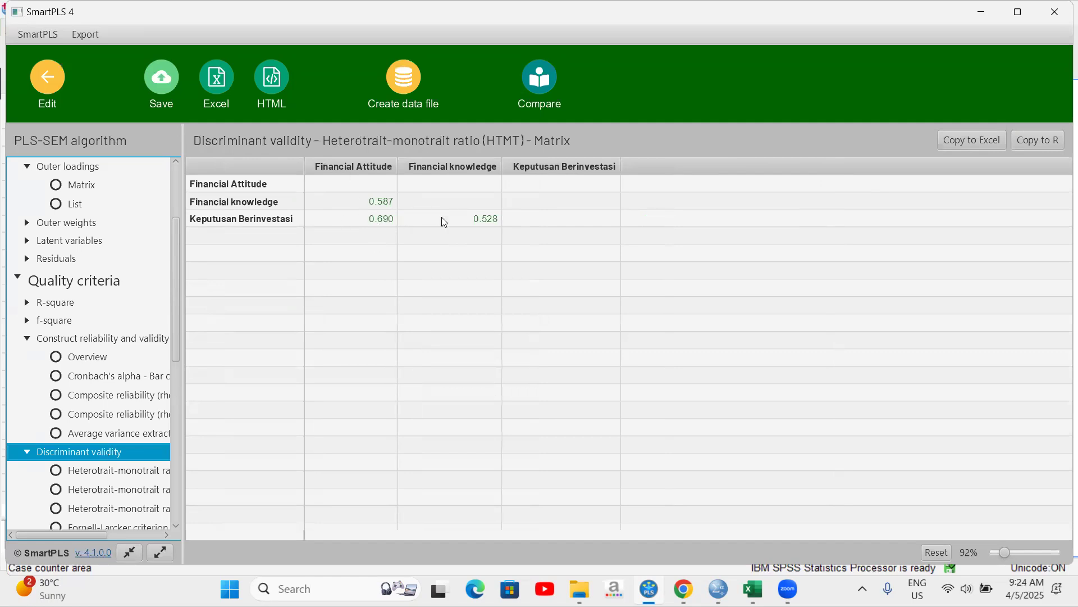
scroll(115, 475, down, 3)
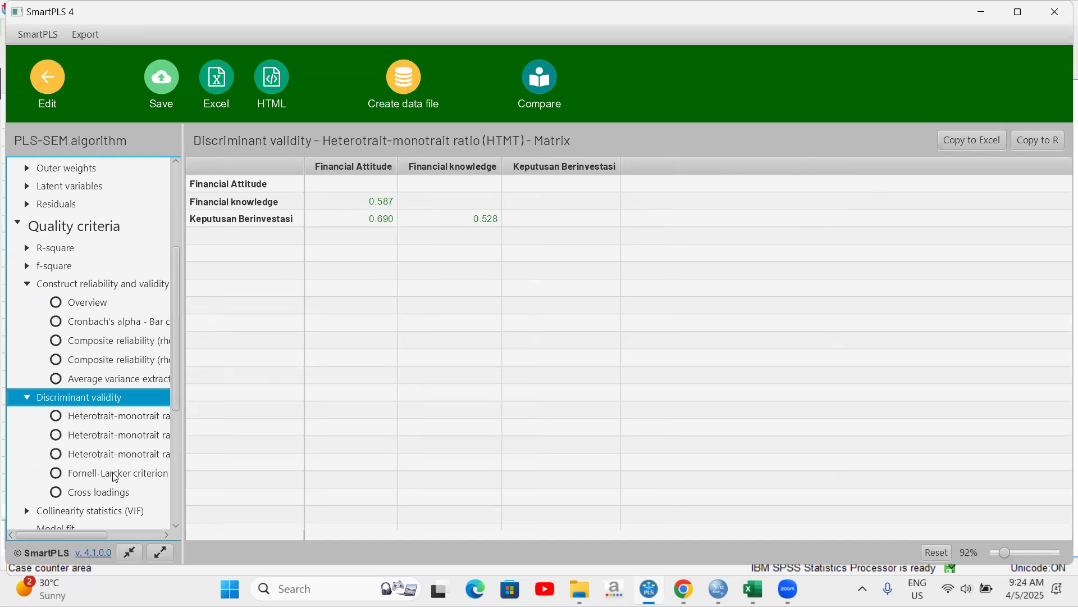
click(115, 473)
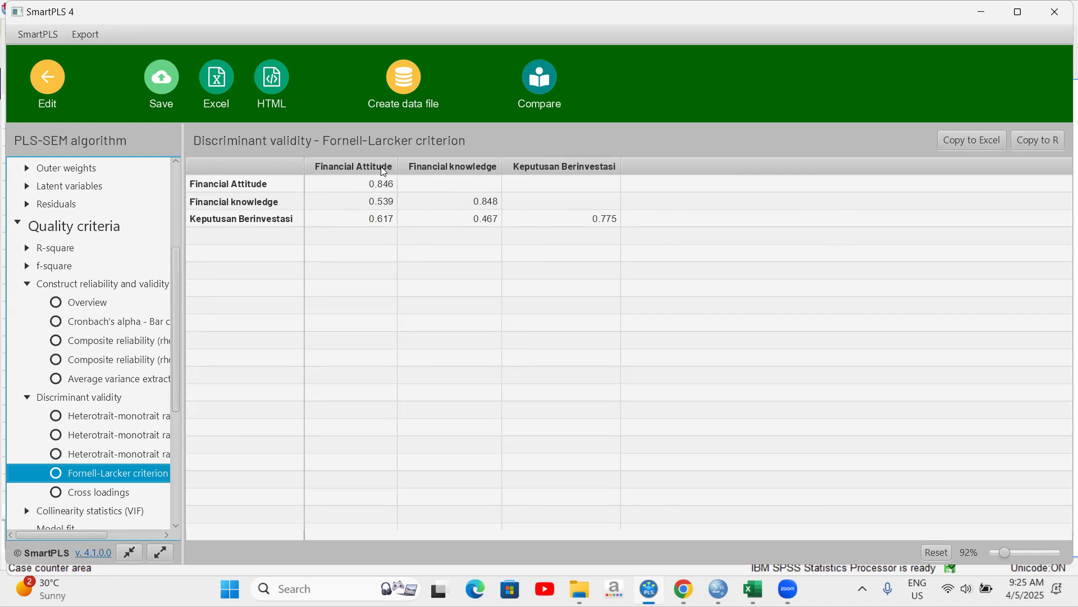
- Switch to the SPSS dataset Untitled4 and run a two-tailed Pearson bivariate correlation between FK and FA
mouse_move(719, 589)
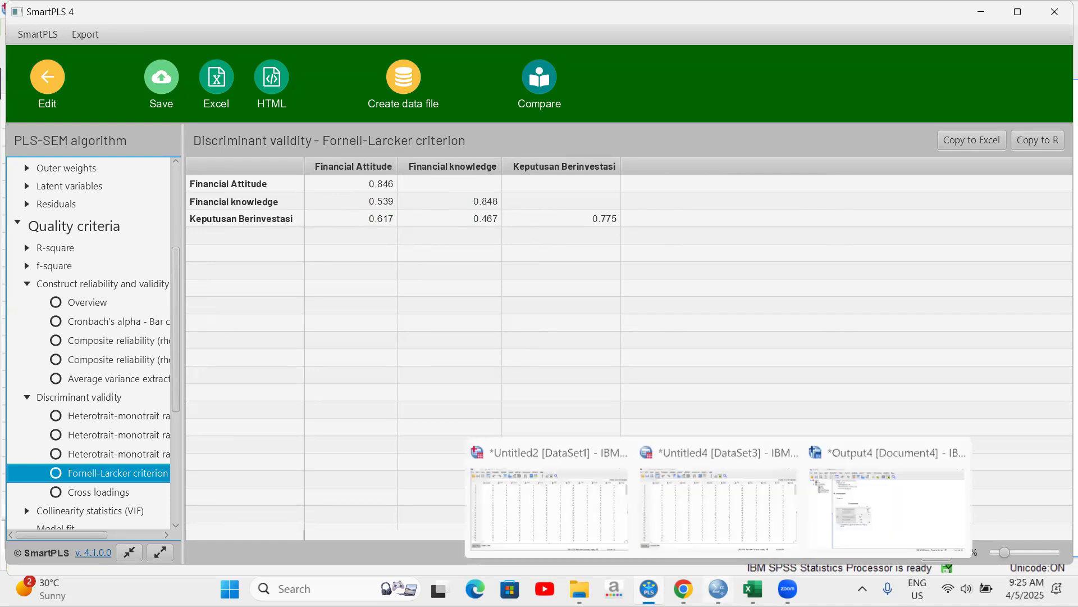
click(735, 507)
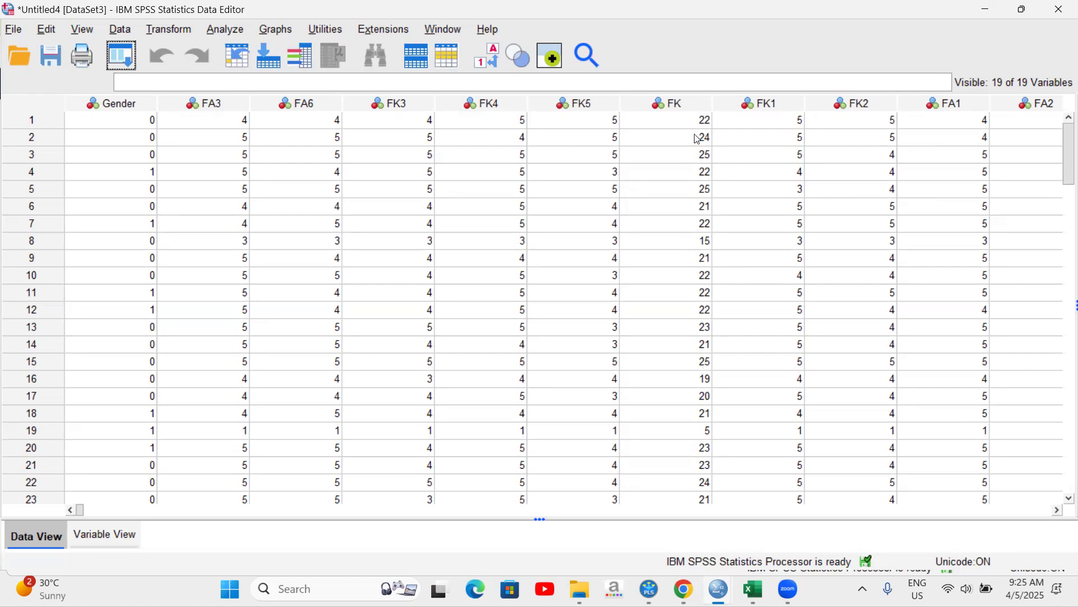
click(220, 31)
mouse_move(268, 229)
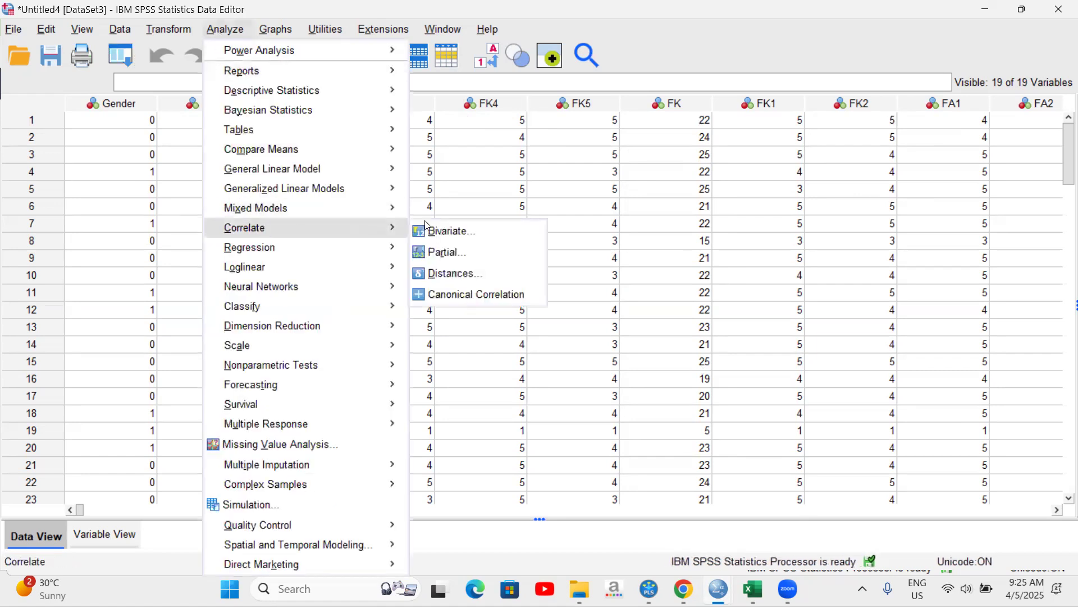
click(454, 221)
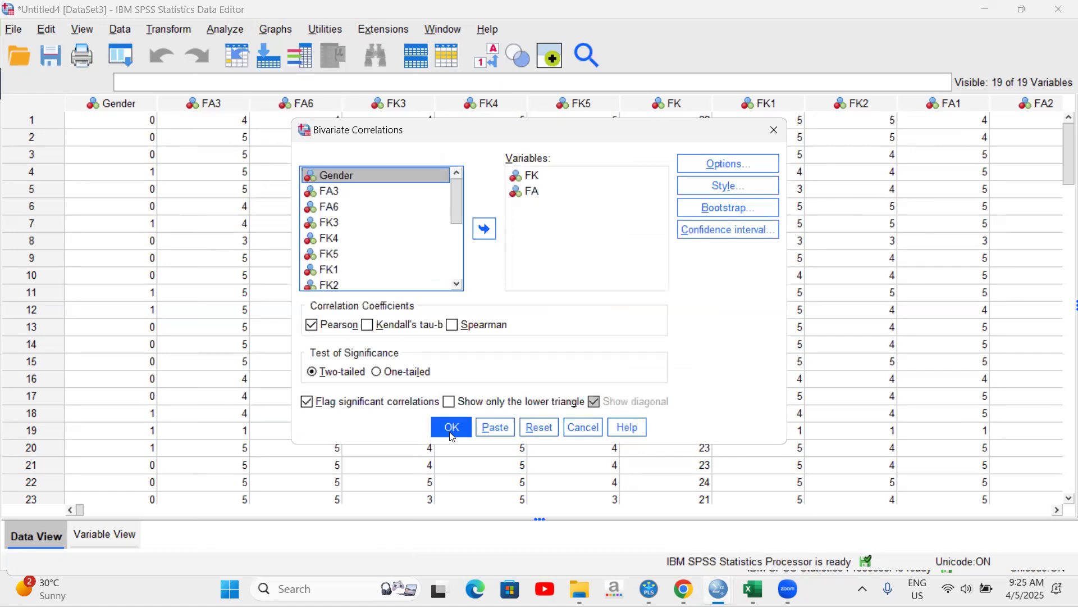
key(Return)
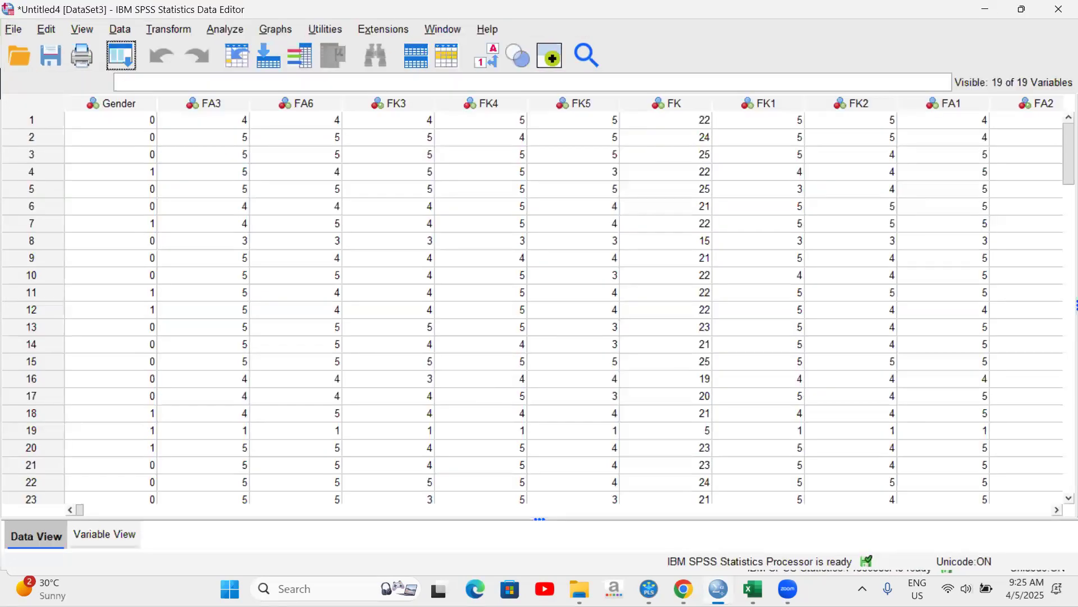
- Inspect the new FK and FA correlation in the SPSS output and compare it with SmartPLS's Fornell-Larcker matrix
mouse_move(719, 590)
click(889, 514)
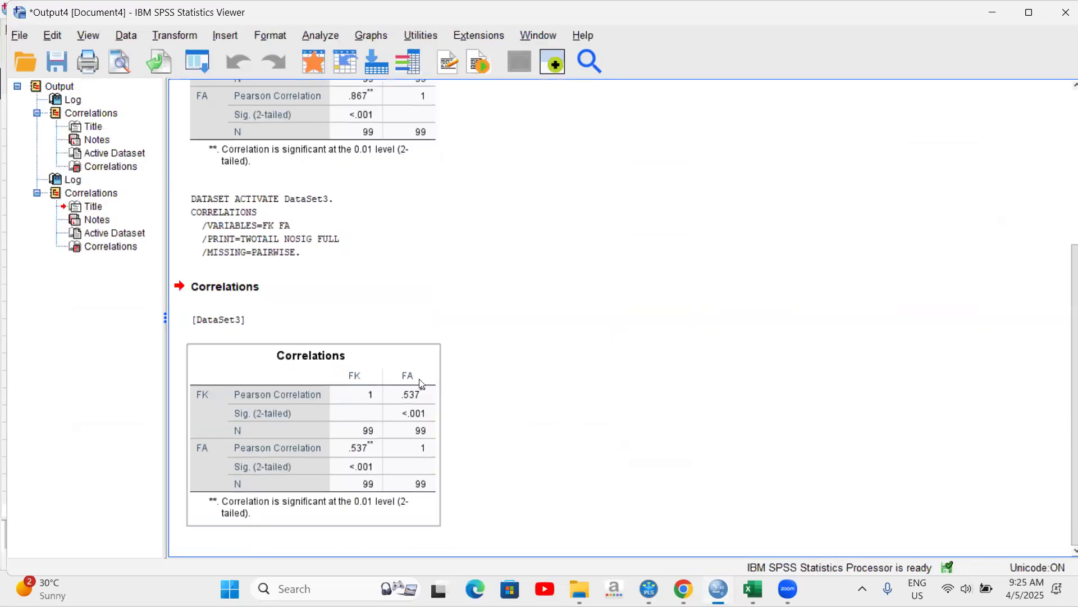
click(409, 396)
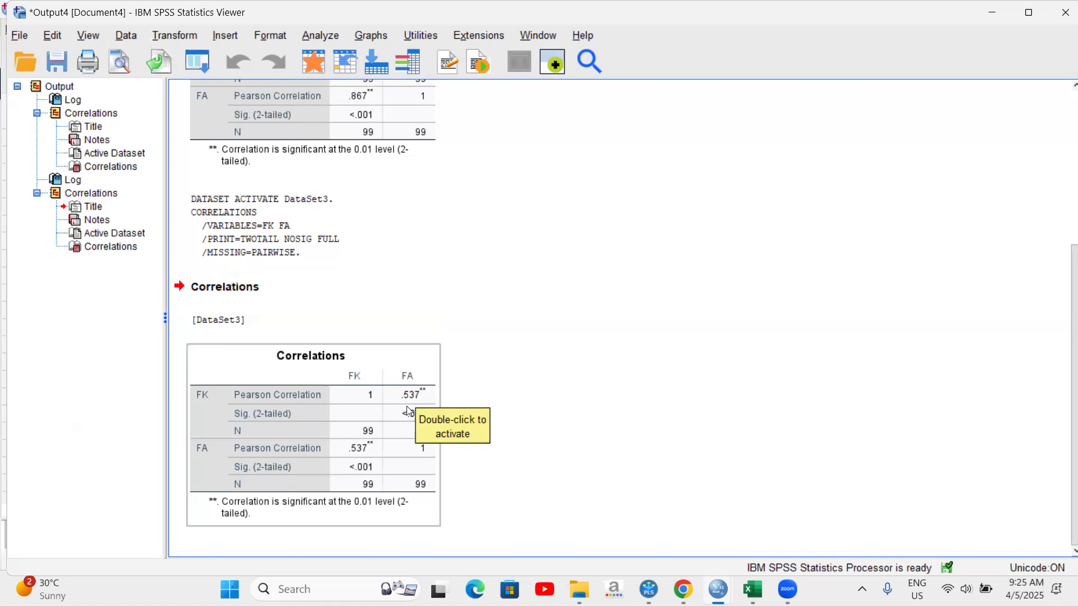
click(651, 589)
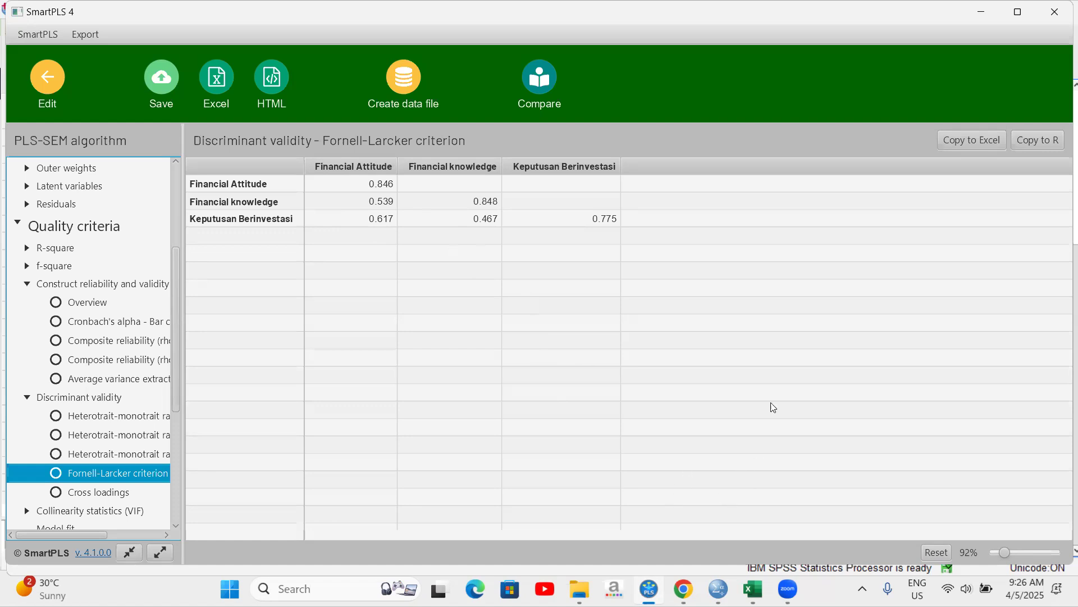
click(796, 571)
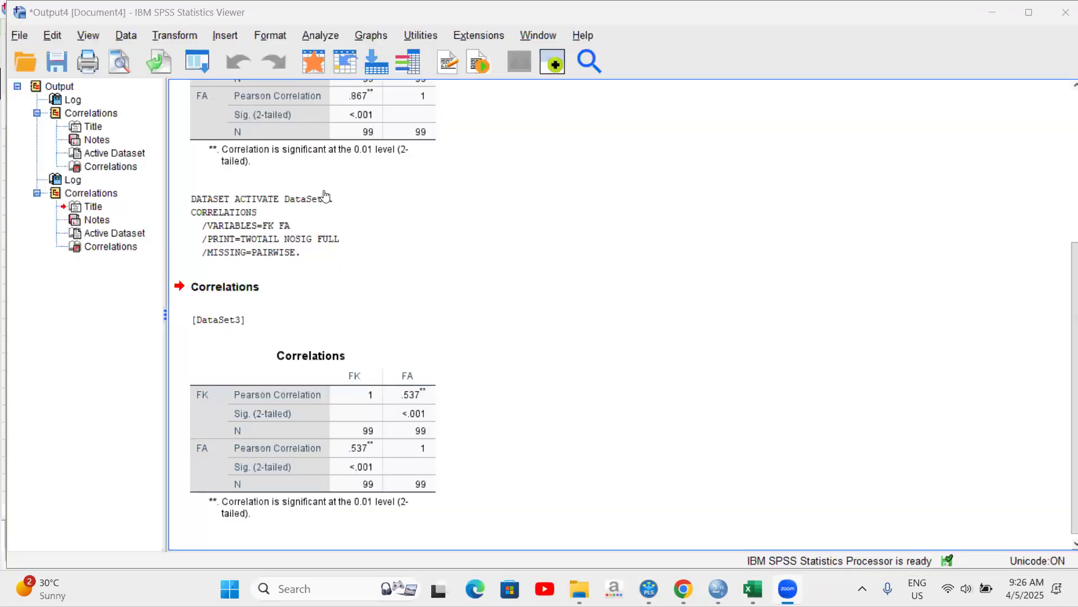